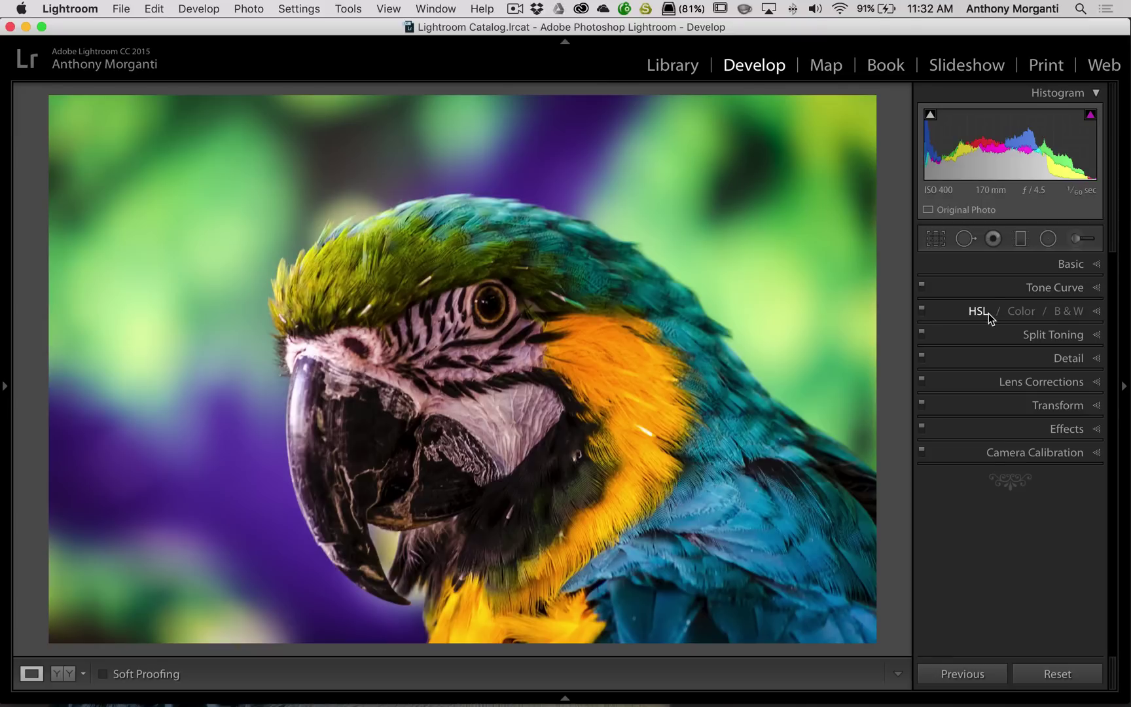
- Add a tone curve highlight point from the bright background, darken and brighten, then settle near the diagonal
{"action": "left_click", "coordinate": [1096, 291]}
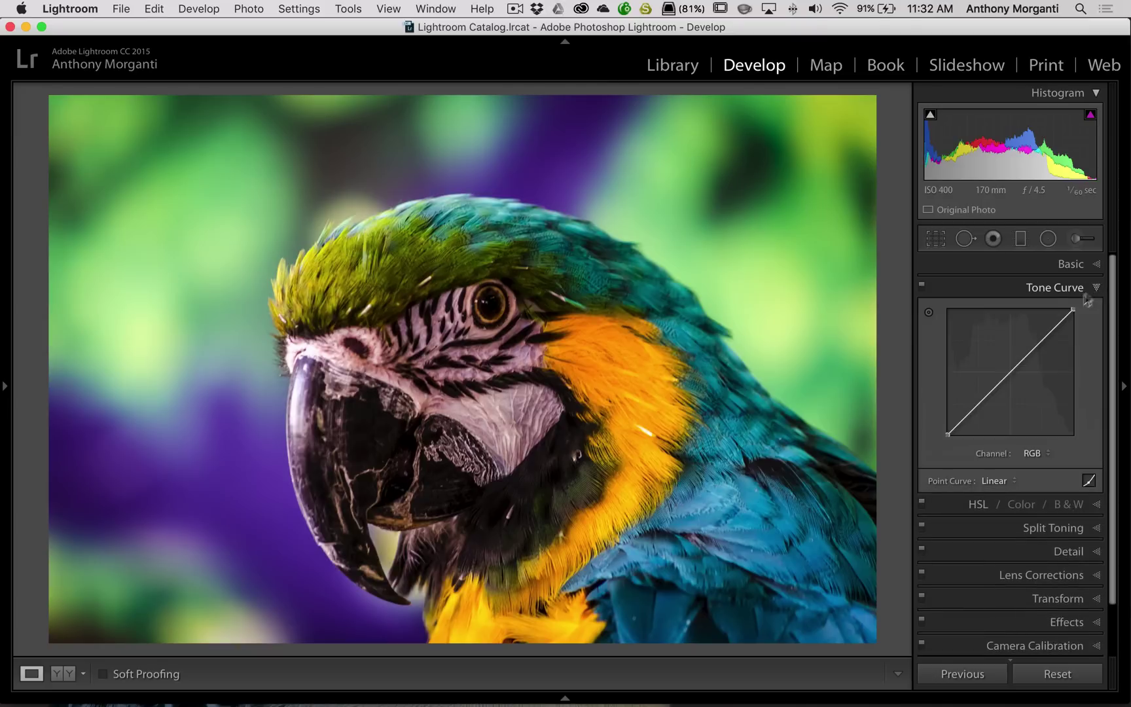
{"action": "left_click", "coordinate": [929, 313]}
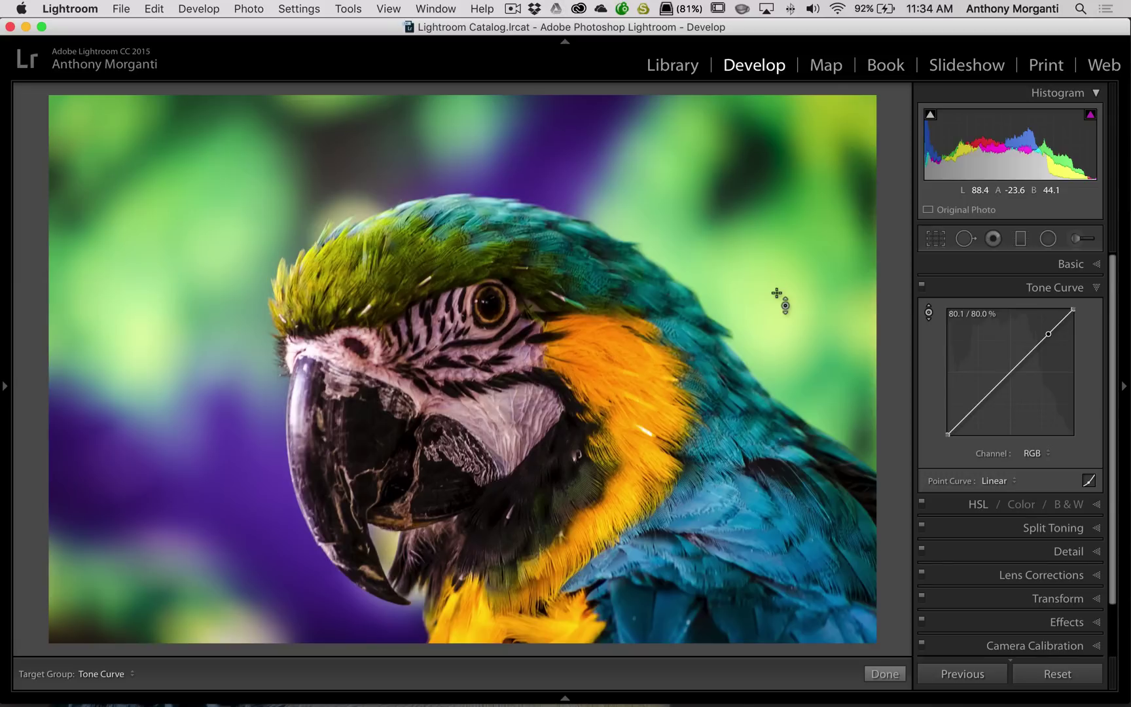
{"action": "left_click_drag", "start_coordinate": [776, 293], "coordinate": [776, 288]}
{"action": "left_click_drag", "start_coordinate": [776, 288], "coordinate": [776, 399]}
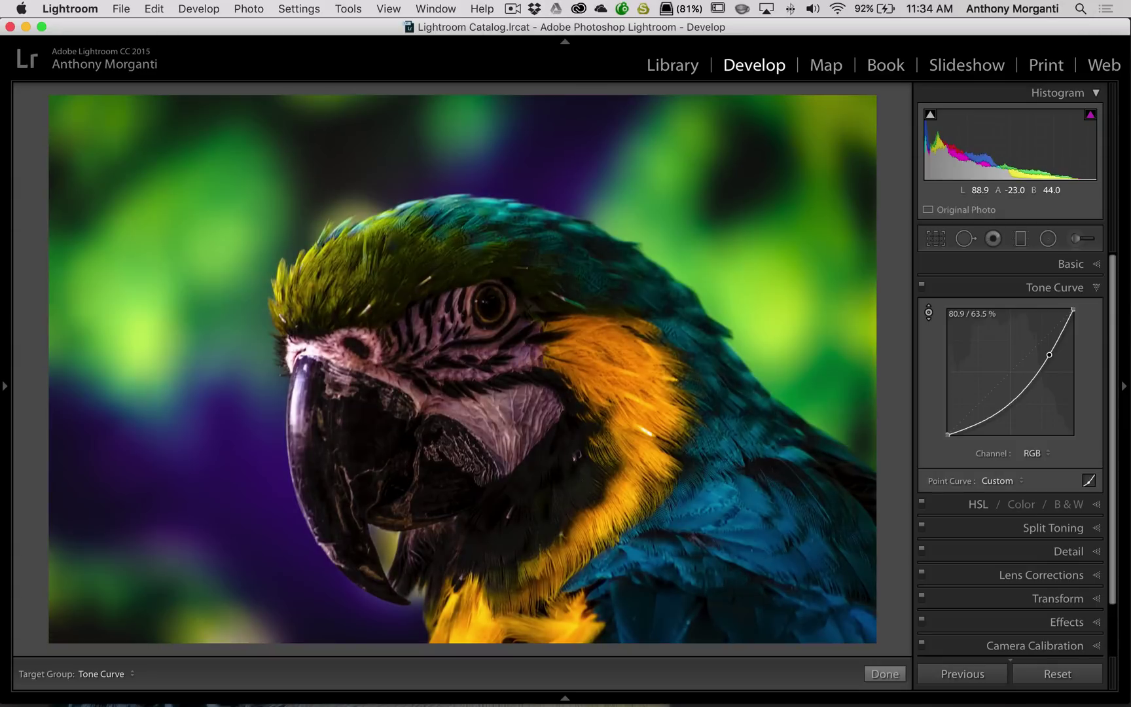
{"action": "left_click_drag", "start_coordinate": [776, 400], "coordinate": [776, 229]}
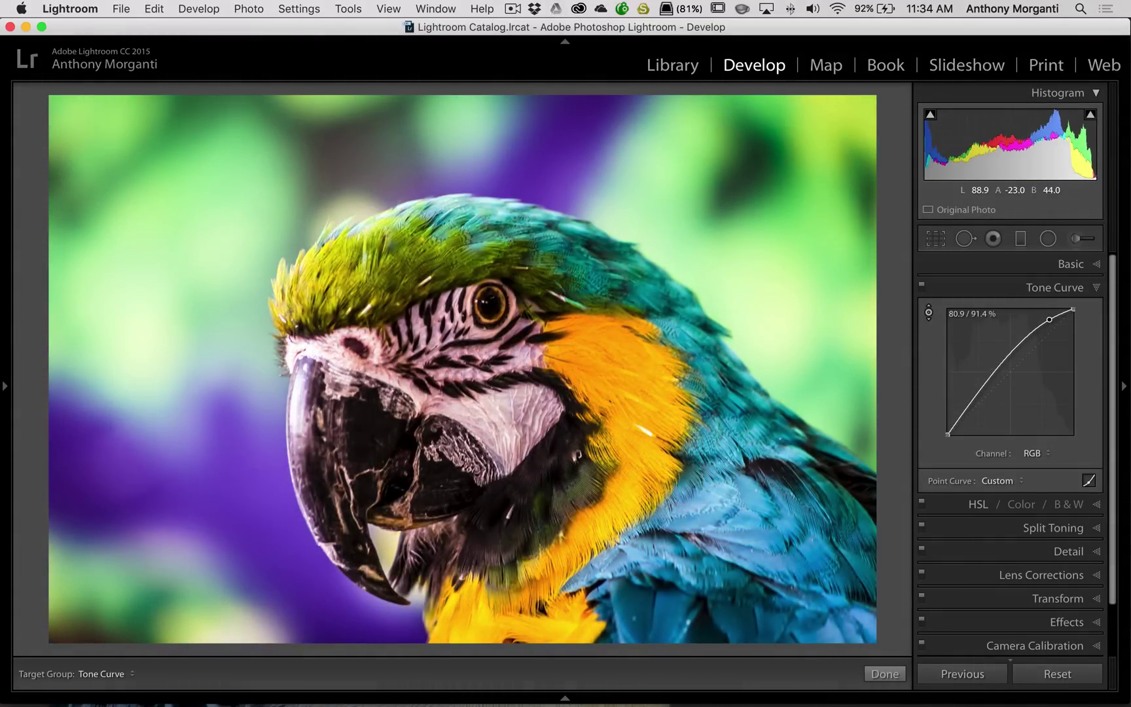
{"action": "left_click_drag", "start_coordinate": [776, 229], "coordinate": [777, 301]}
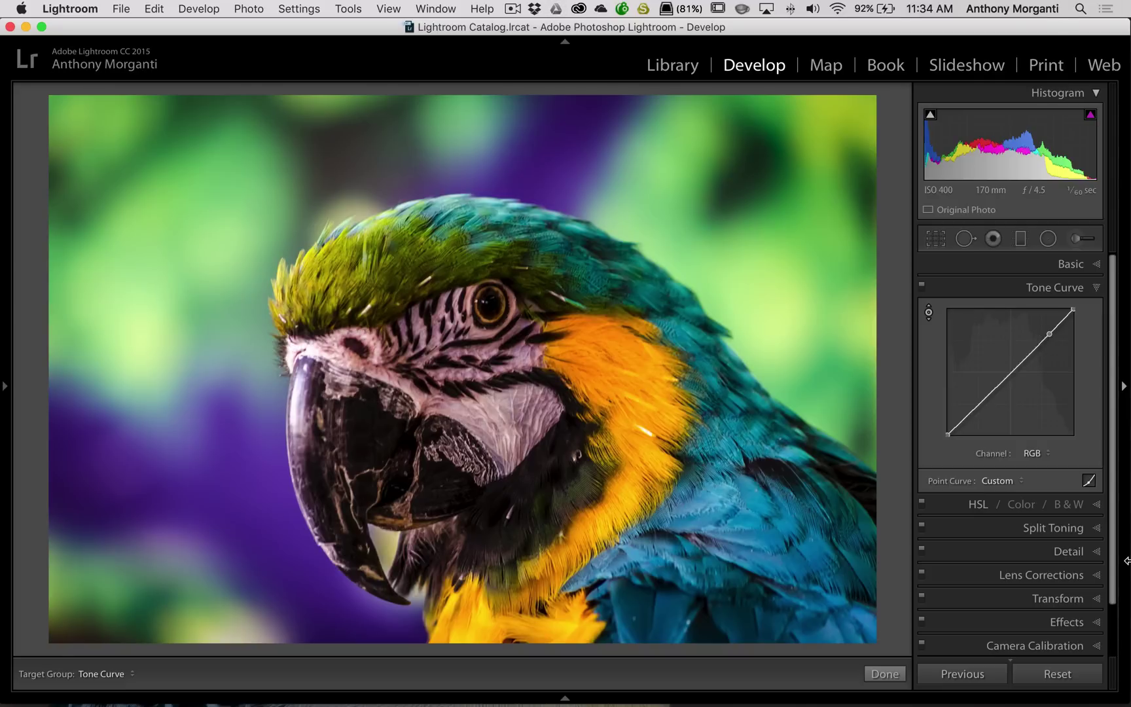
- Remove the tone curve point and switch to HSL Saturation with its targeted adjustment tool active
{"action": "key", "text": "cmd+z"}
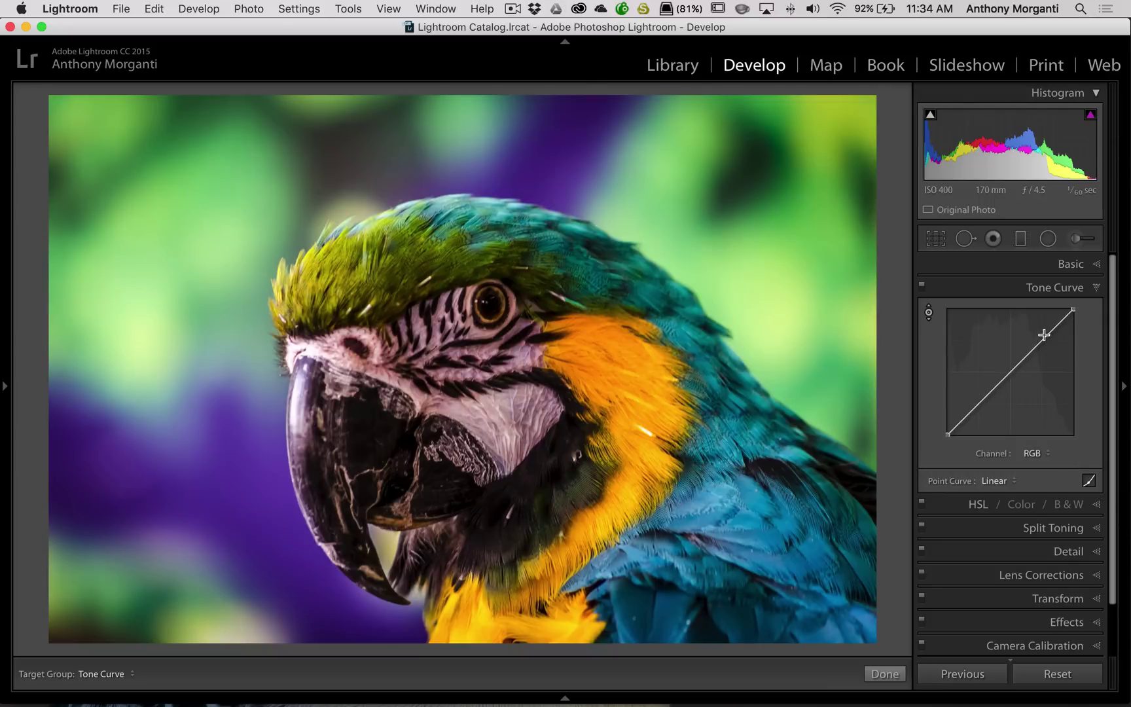
{"action": "left_click", "coordinate": [1096, 289]}
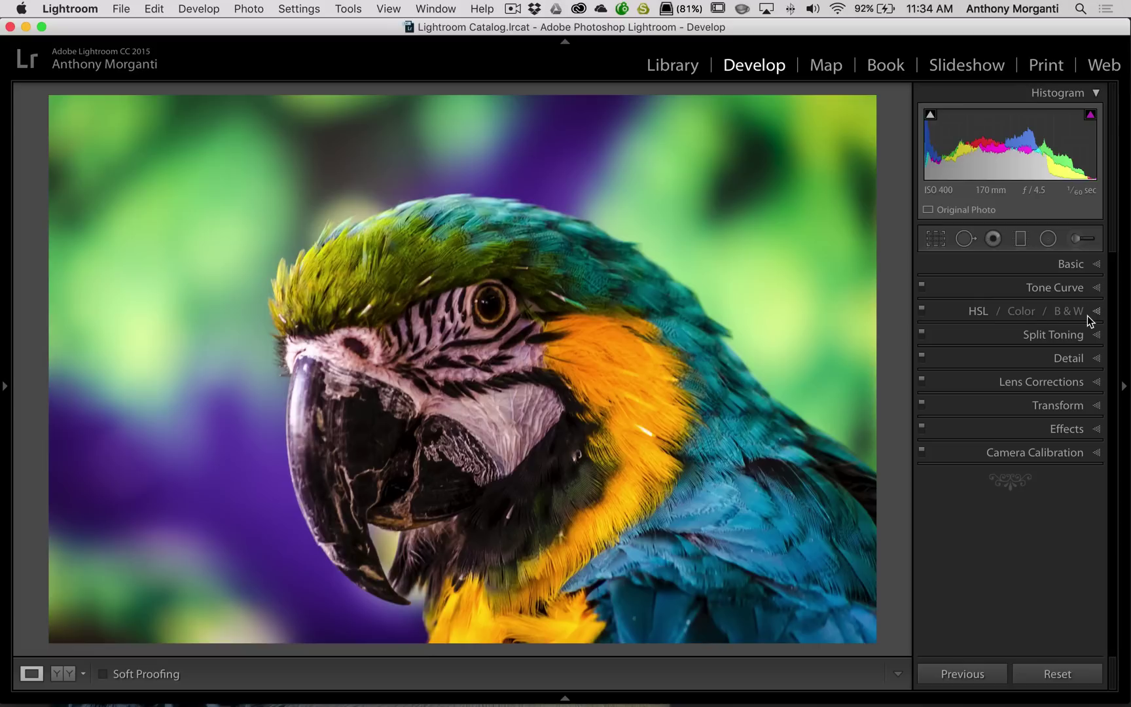
{"action": "left_click", "coordinate": [1097, 311]}
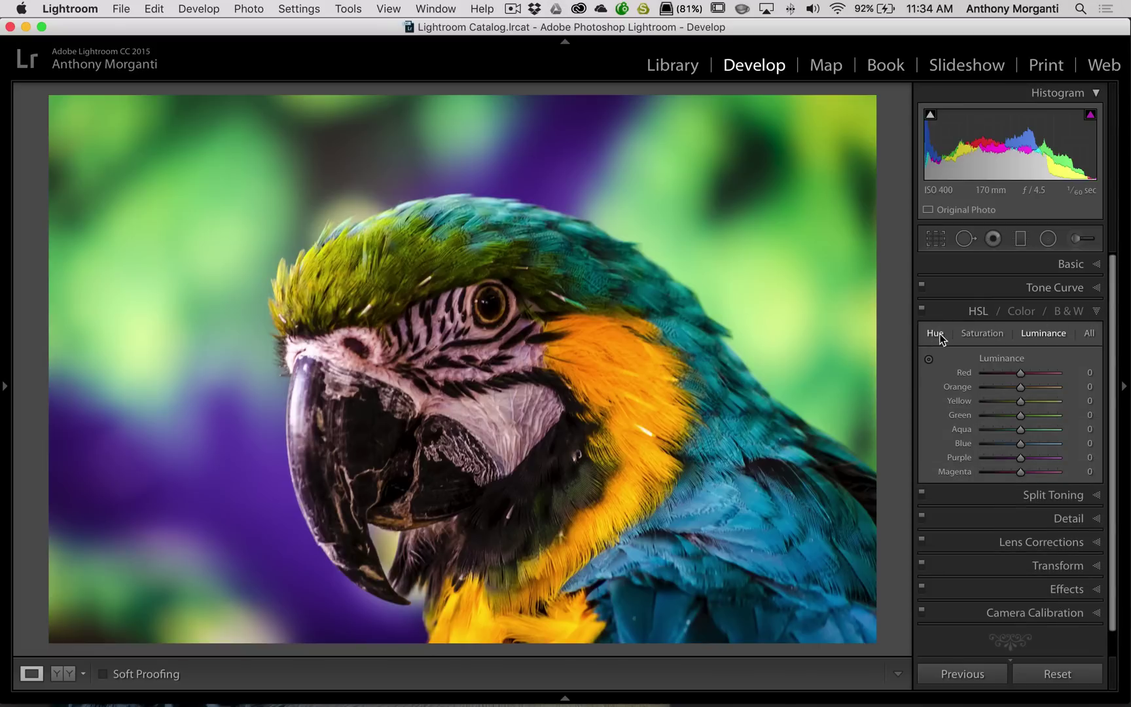
{"action": "left_click", "coordinate": [972, 332]}
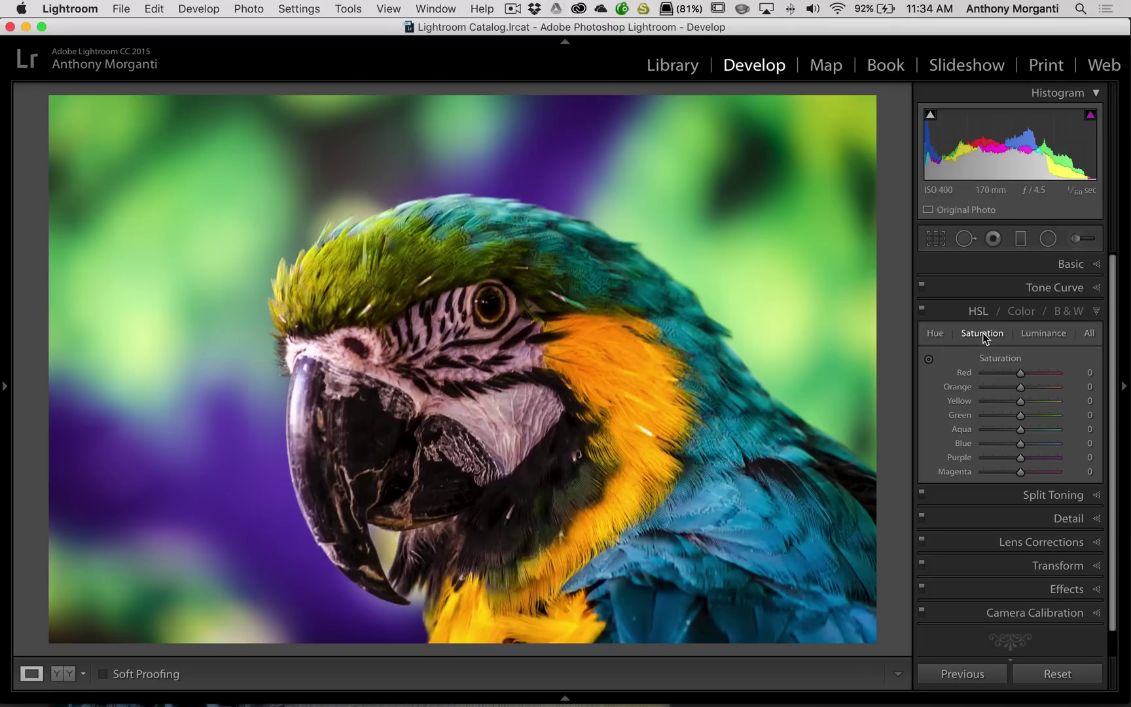
{"action": "left_click", "coordinate": [929, 360]}
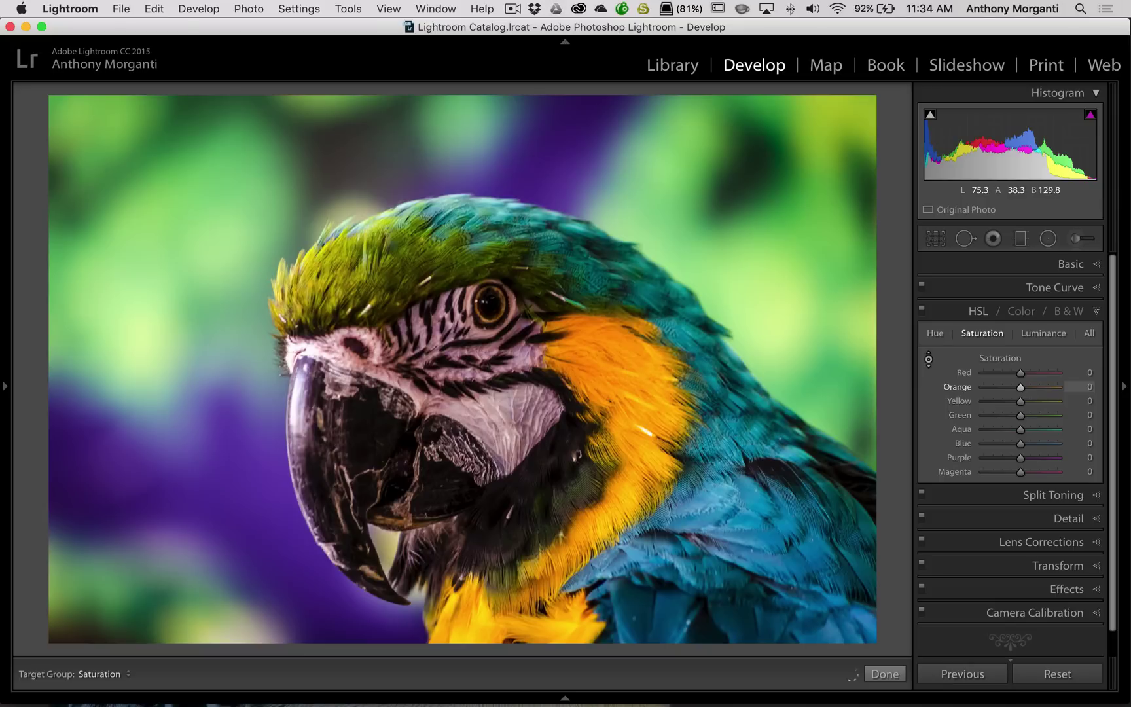
- Drag down on the orange feathers to set Orange saturation −31 and Yellow −5
{"action": "left_click_drag", "start_coordinate": [629, 392], "coordinate": [628, 420]}
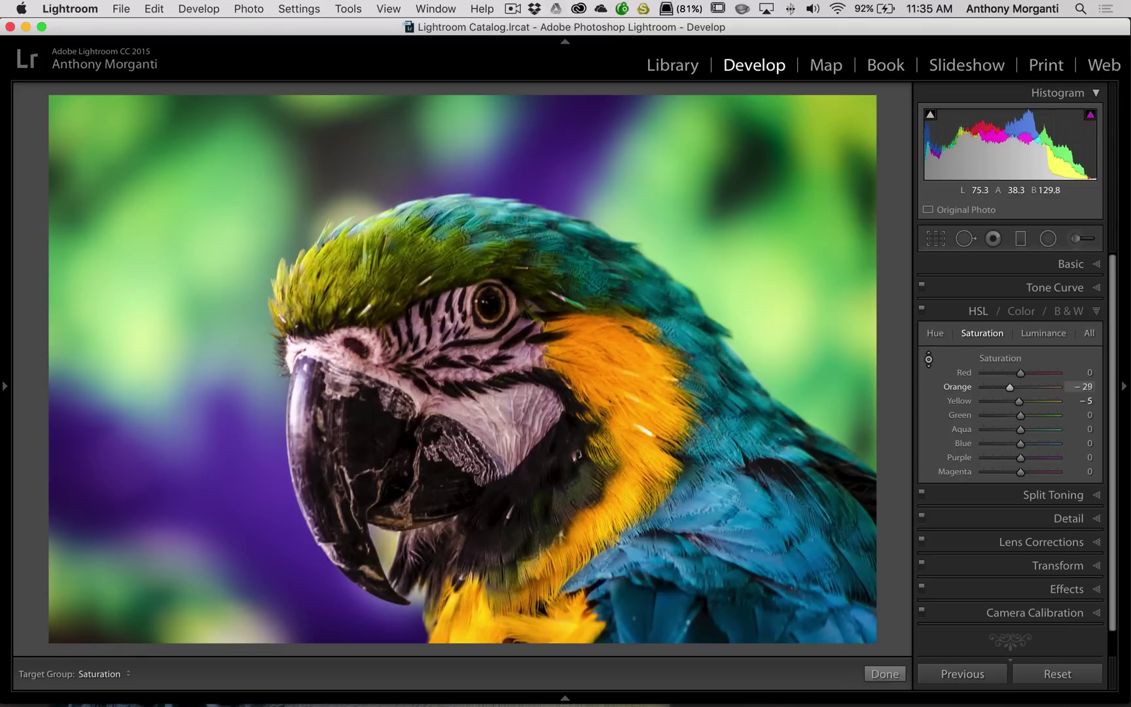
{"action": "left_click_drag", "start_coordinate": [628, 424], "coordinate": [628, 430]}
{"action": "left_click_drag", "start_coordinate": [628, 432], "coordinate": [628, 429]}
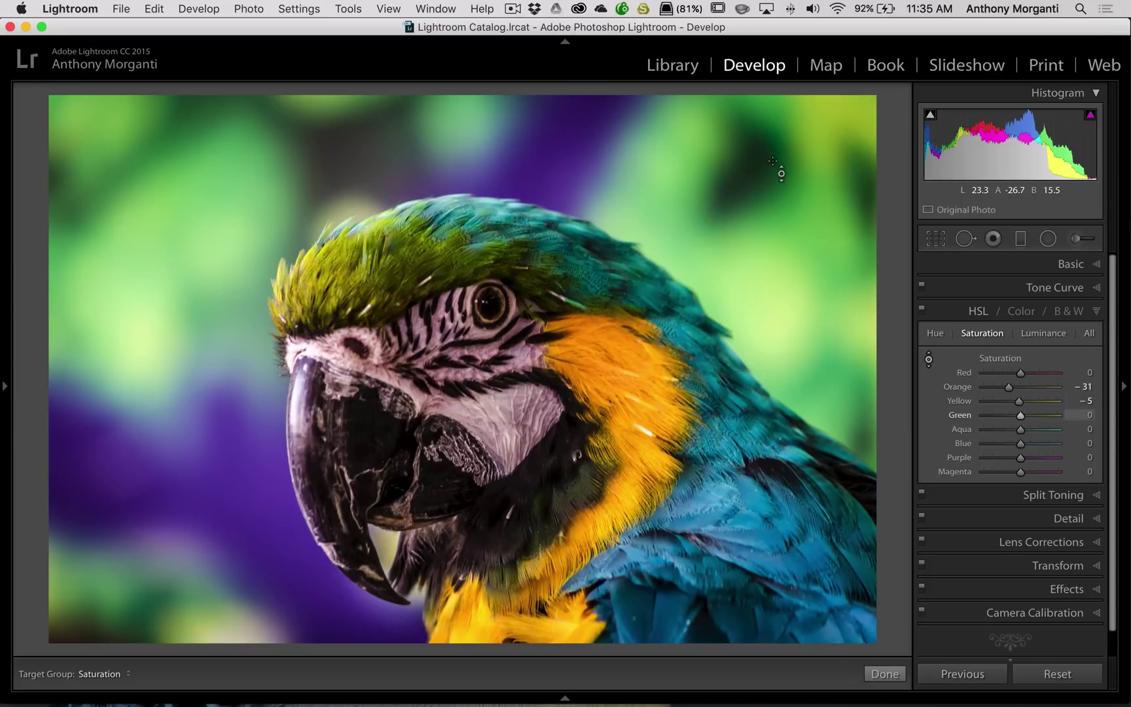
- Undo the orange saturation change and look through the HSL Luminance and Hue tabs
{"action": "key", "text": "super+z"}
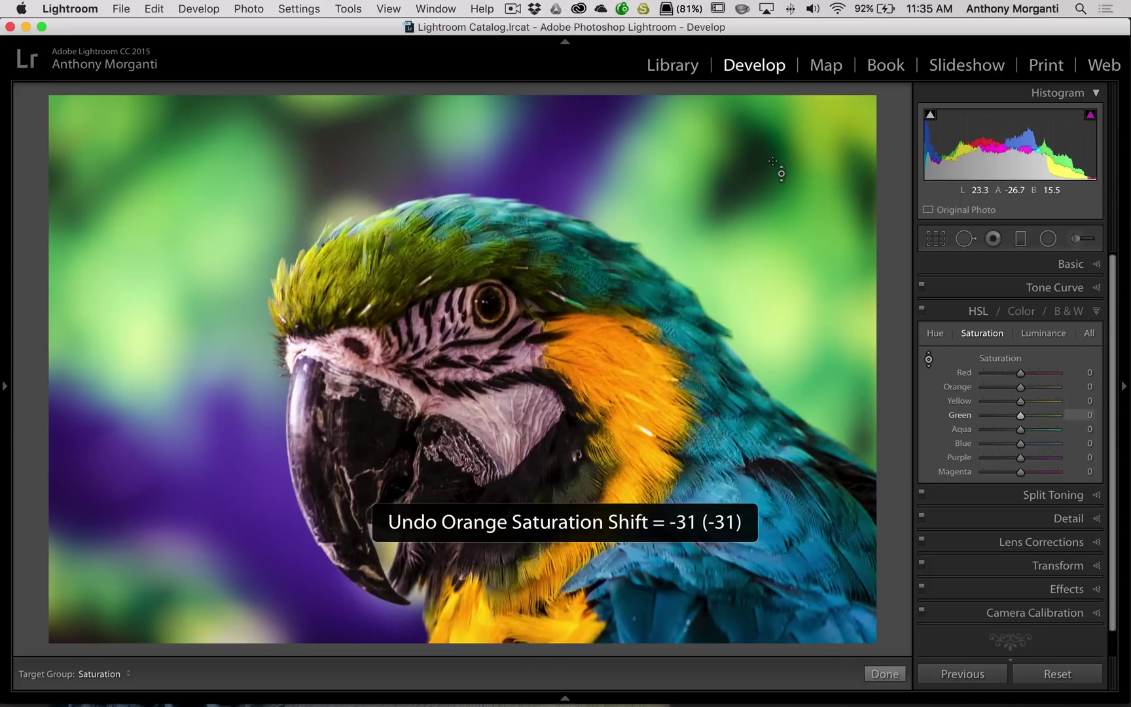
{"action": "left_click", "coordinate": [1033, 335]}
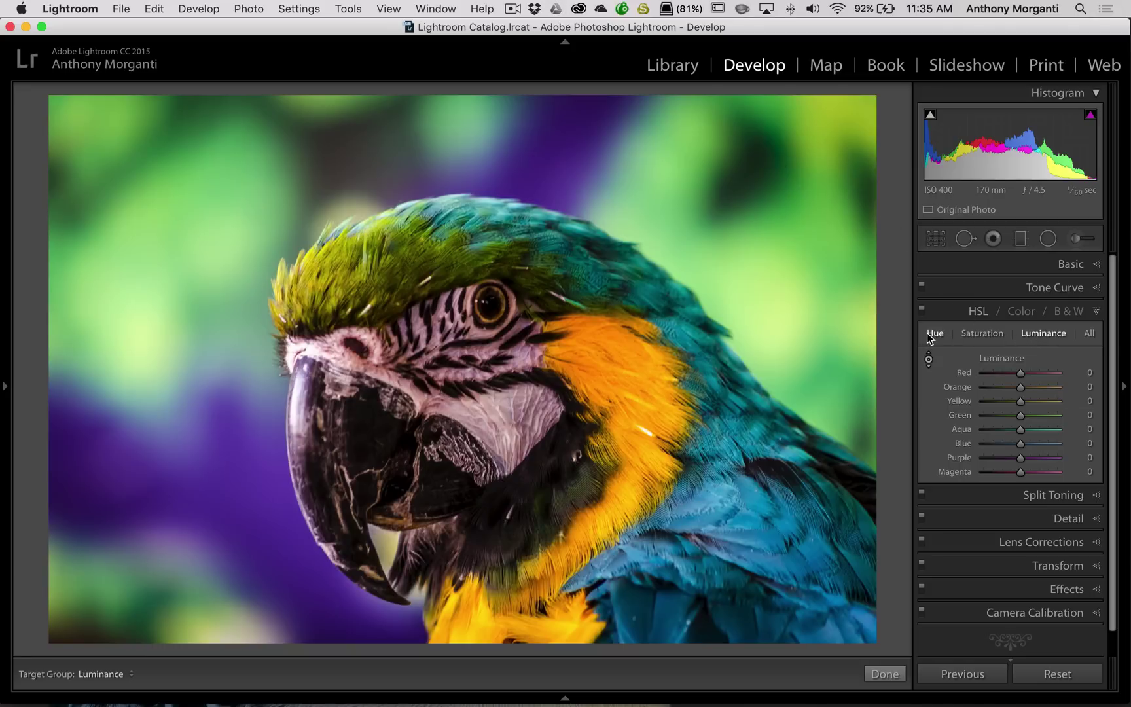
{"action": "left_click", "coordinate": [927, 333]}
{"action": "left_click", "coordinate": [1037, 332]}
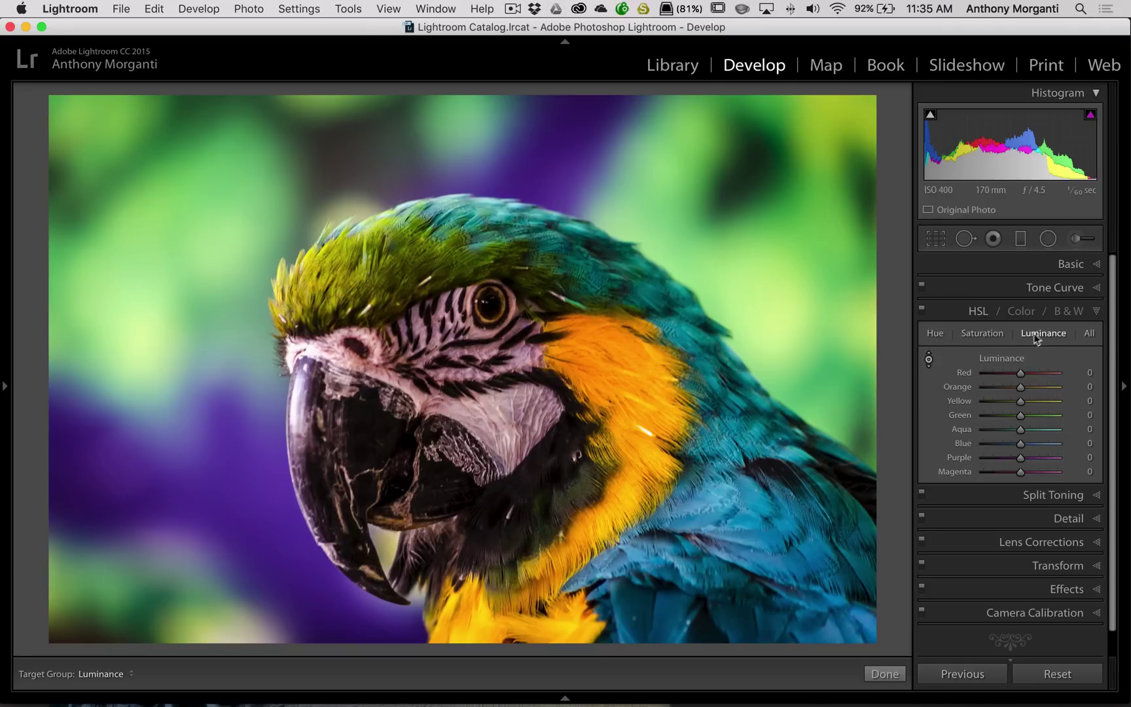
- Try a black-and-white conversion with darker orange grays, then undo both changes
{"action": "left_click", "coordinate": [1074, 310]}
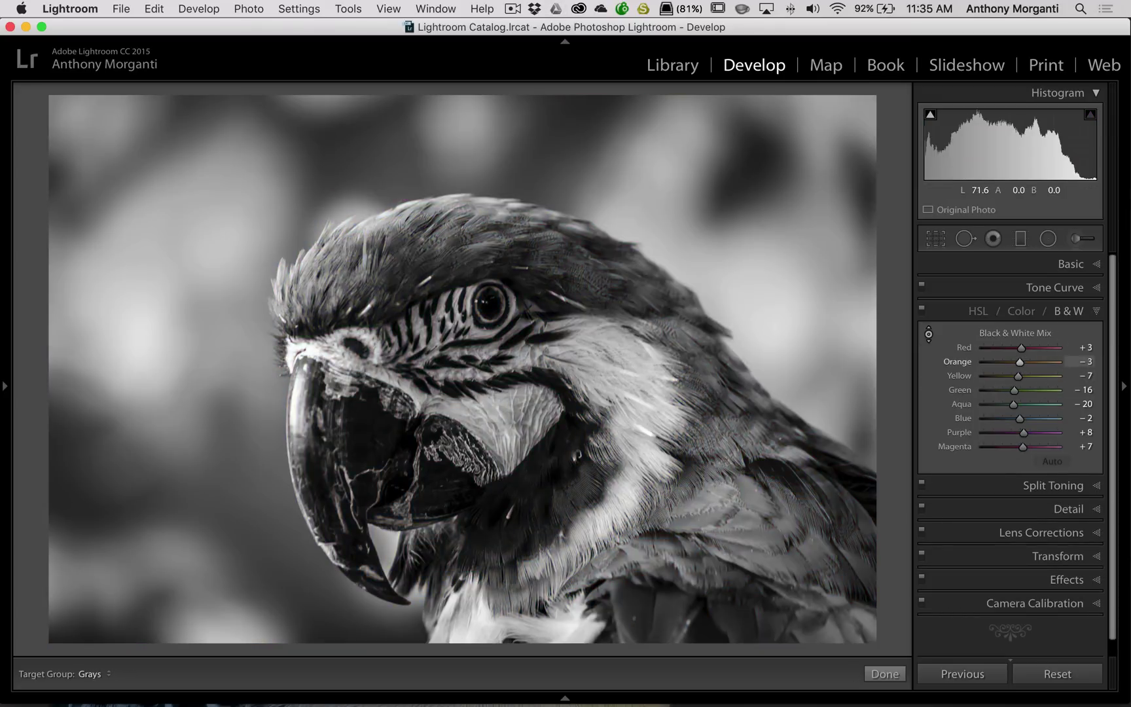
{"action": "mouse_move", "coordinate": [623, 371]}
{"action": "left_mouse_down"}
{"action": "mouse_move", "coordinate": [623, 399]}
{"action": "mouse_move", "coordinate": [623, 366]}
{"action": "left_mouse_up"}
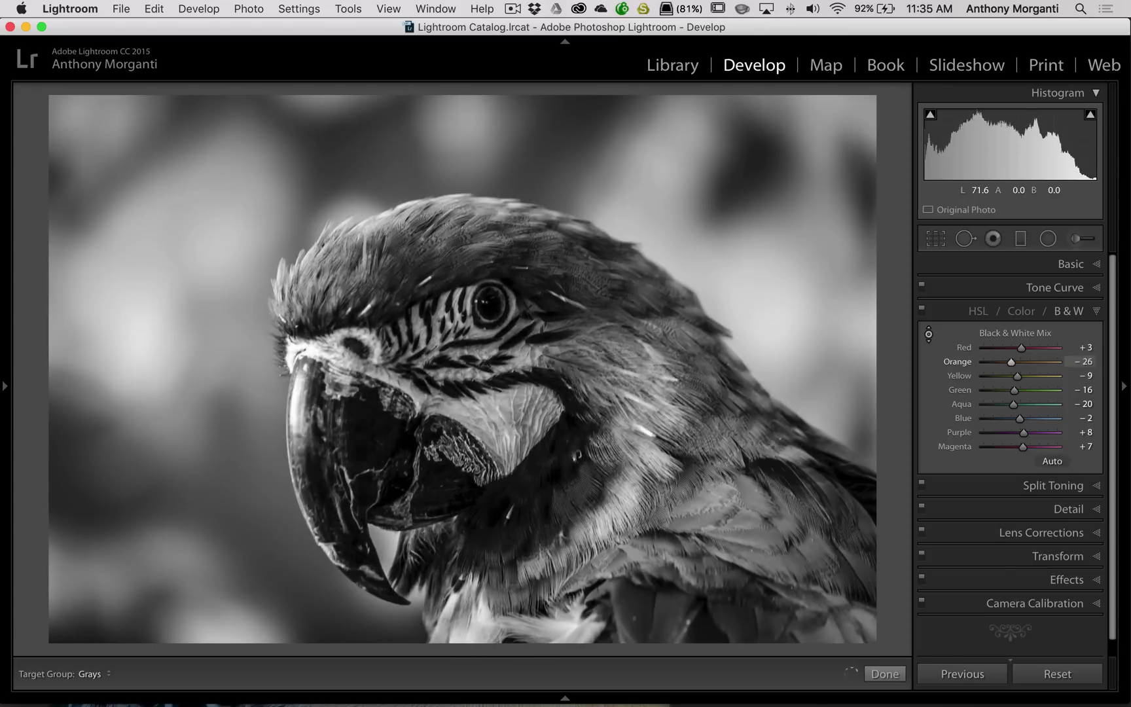
{"action": "key", "text": "super+z"}
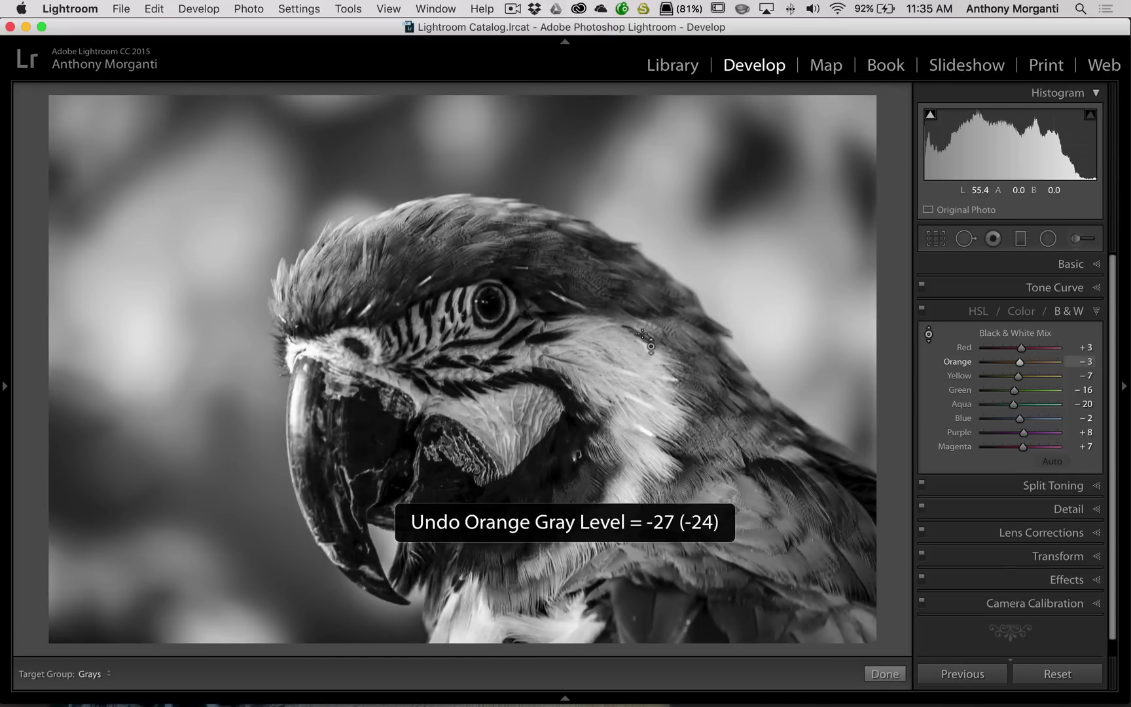
{"action": "key", "text": "super+z"}
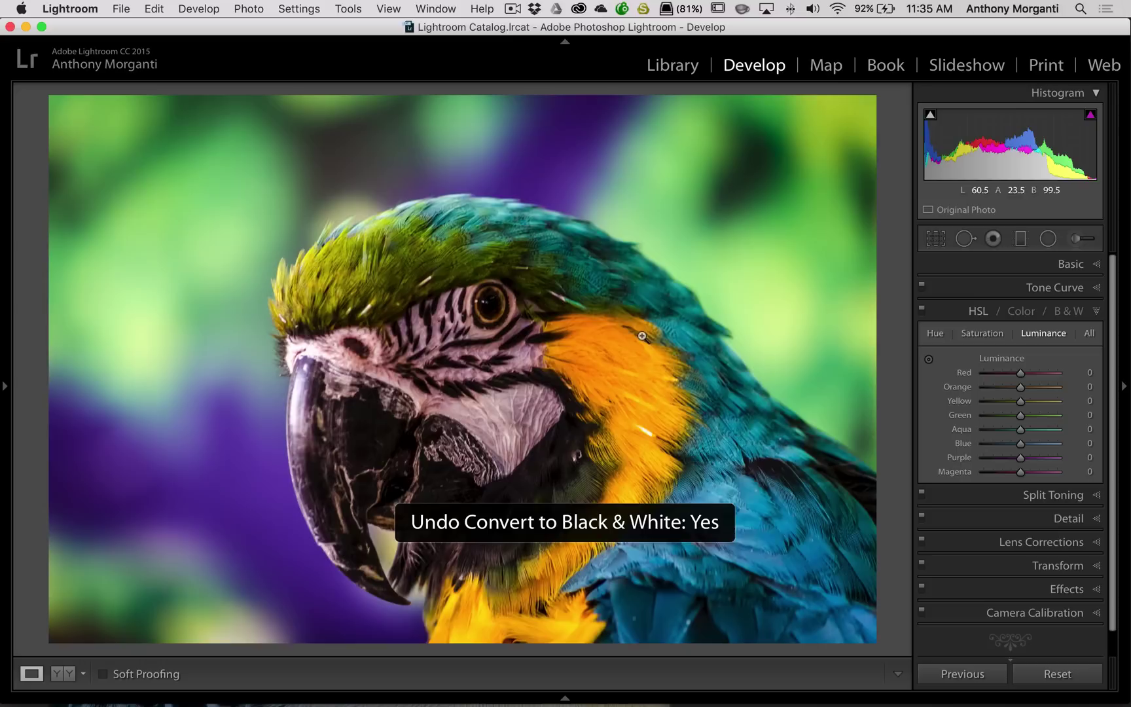
- Reopen the Tone Curve targeted tool and add a highlight point near 80% darkening the light tones
{"action": "left_click", "coordinate": [1097, 314]}
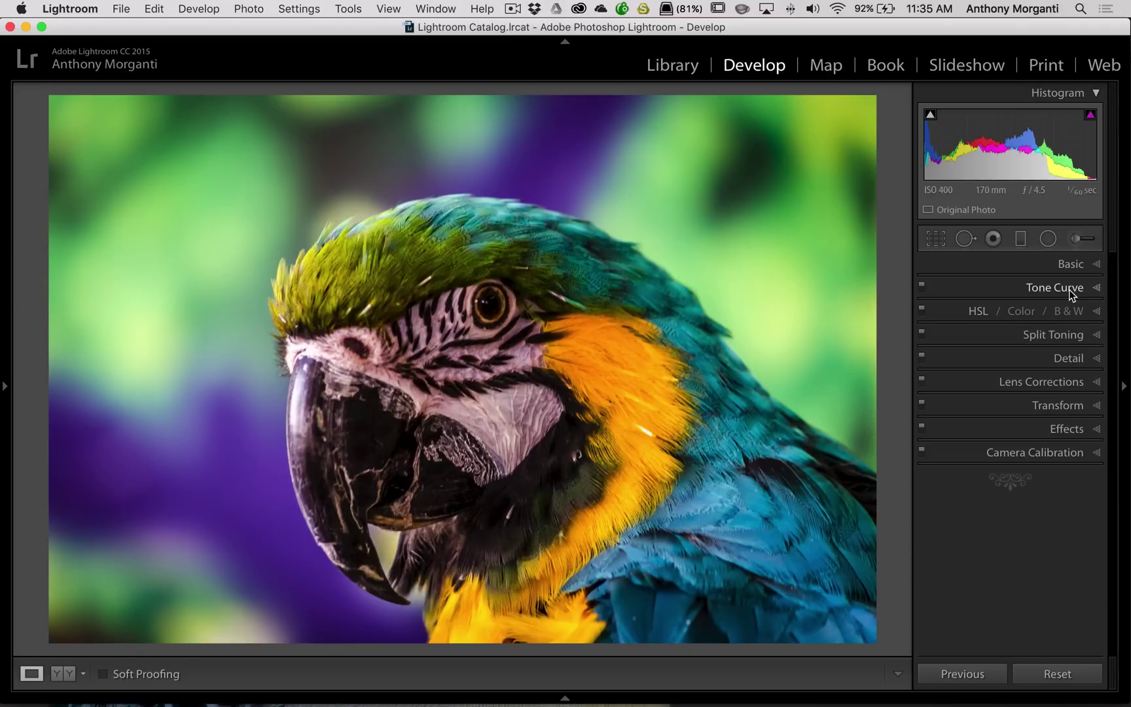
{"action": "left_click", "coordinate": [1070, 289]}
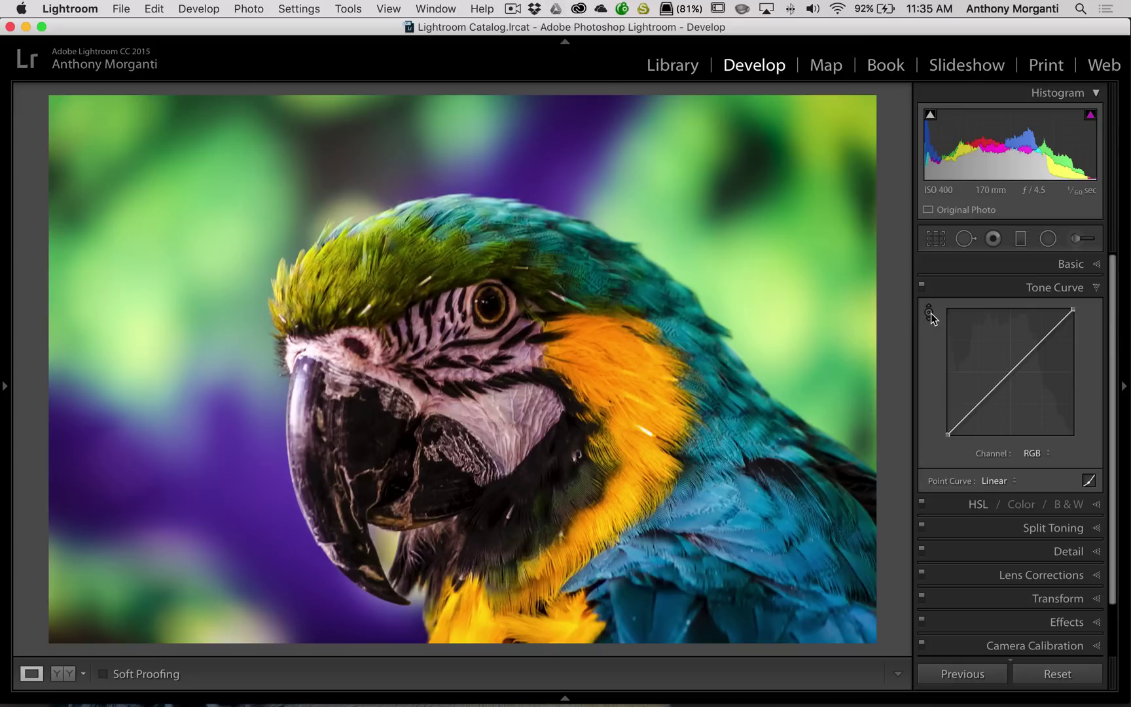
{"action": "left_click", "coordinate": [929, 313]}
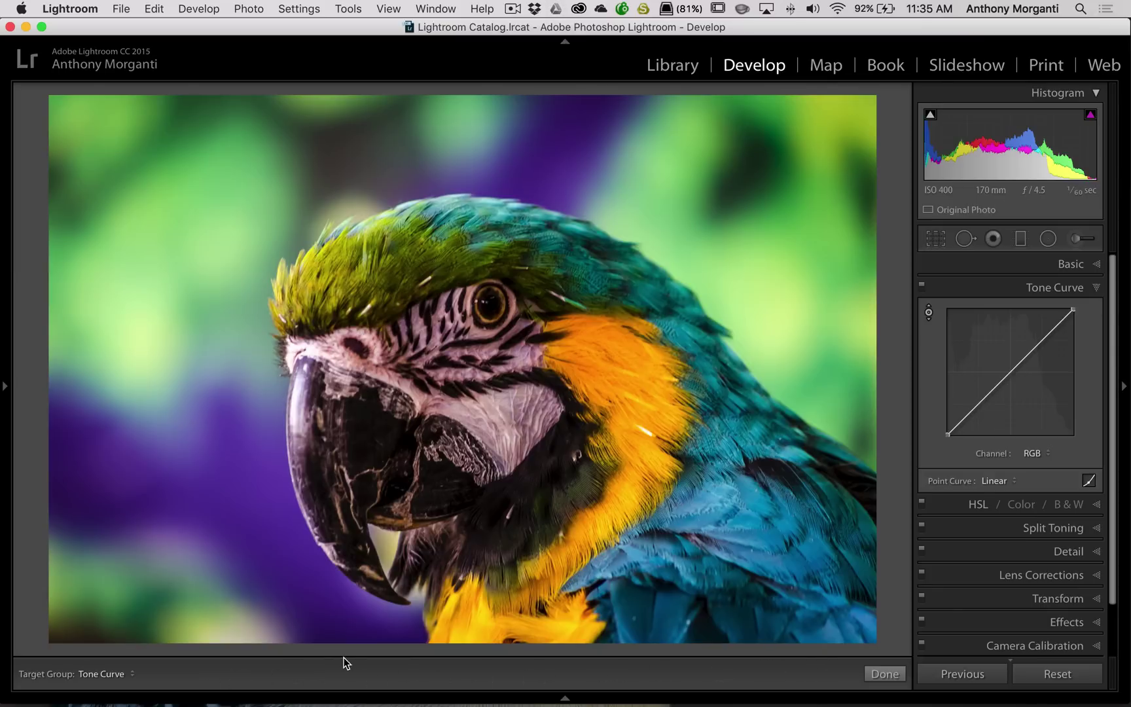
{"action": "key", "text": "t"}
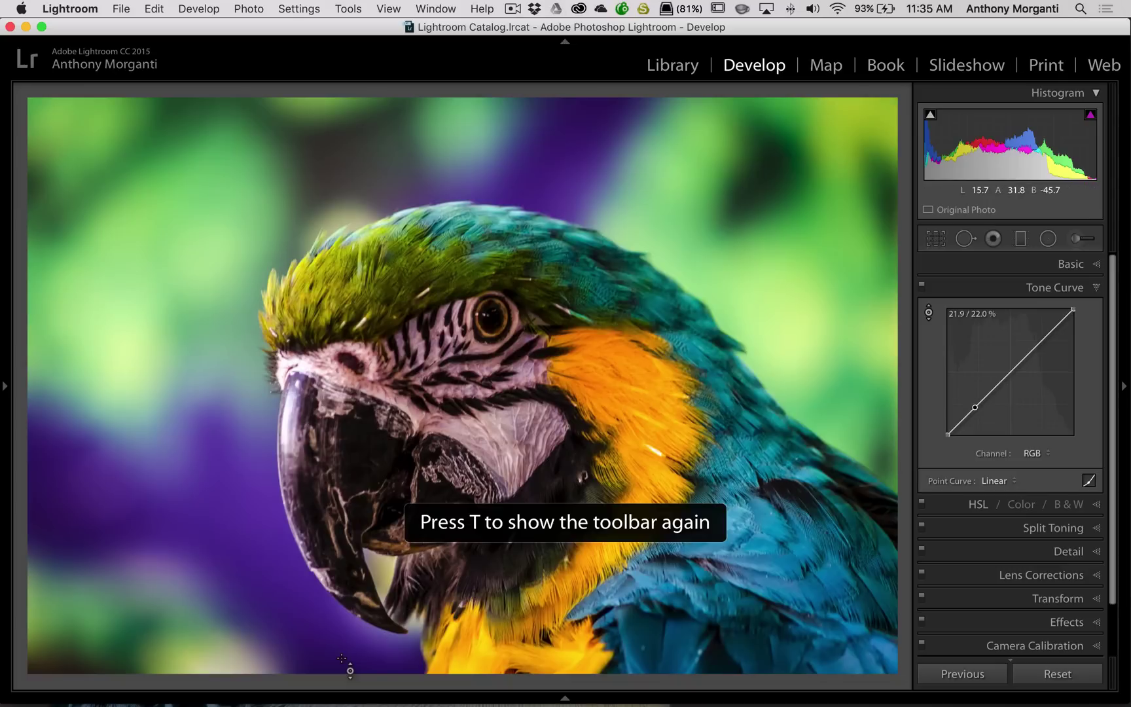
{"action": "key", "text": "t"}
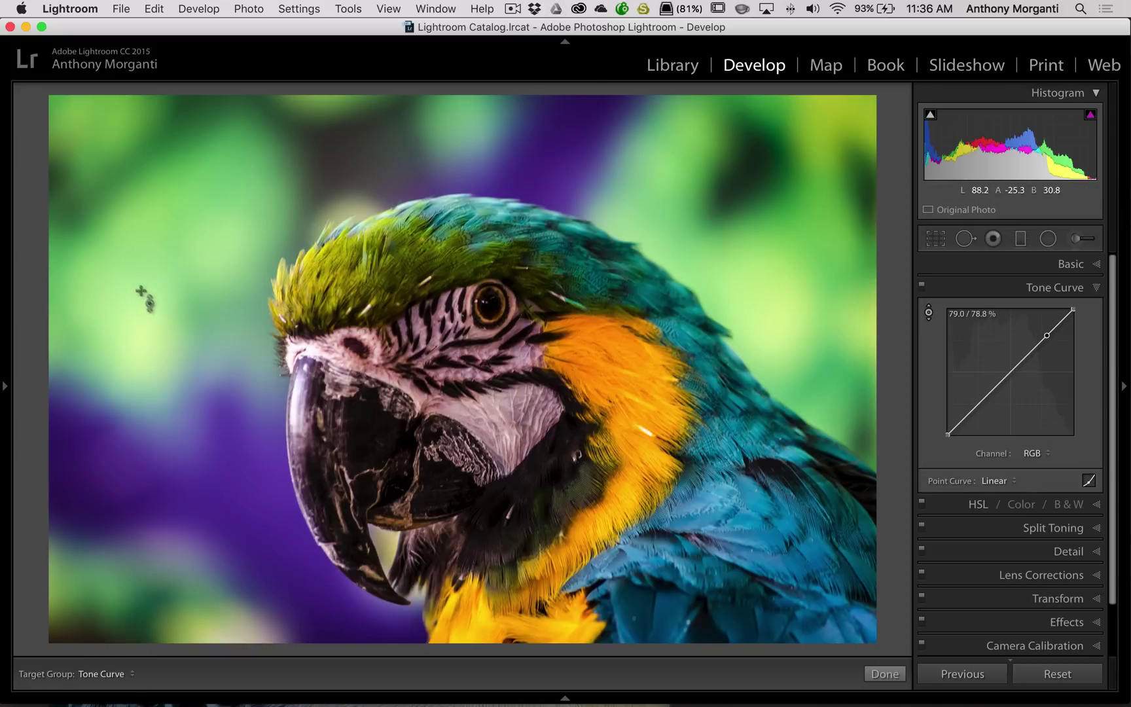
{"action": "mouse_move", "coordinate": [142, 299]}
{"action": "left_mouse_down"}
{"action": "mouse_move", "coordinate": [141, 309]}
{"action": "mouse_move", "coordinate": [142, 300]}
{"action": "left_mouse_up"}
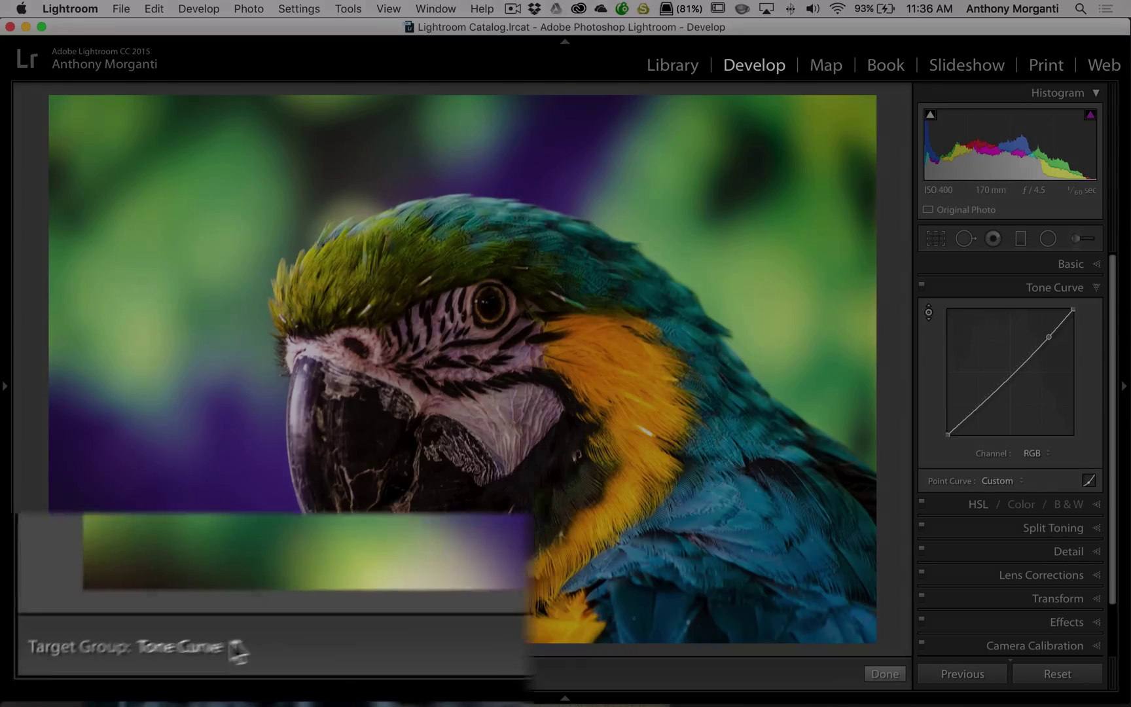
- With Target Group on Saturation, desaturate the orange feathers to Orange −29
{"action": "left_click", "coordinate": [132, 673]}
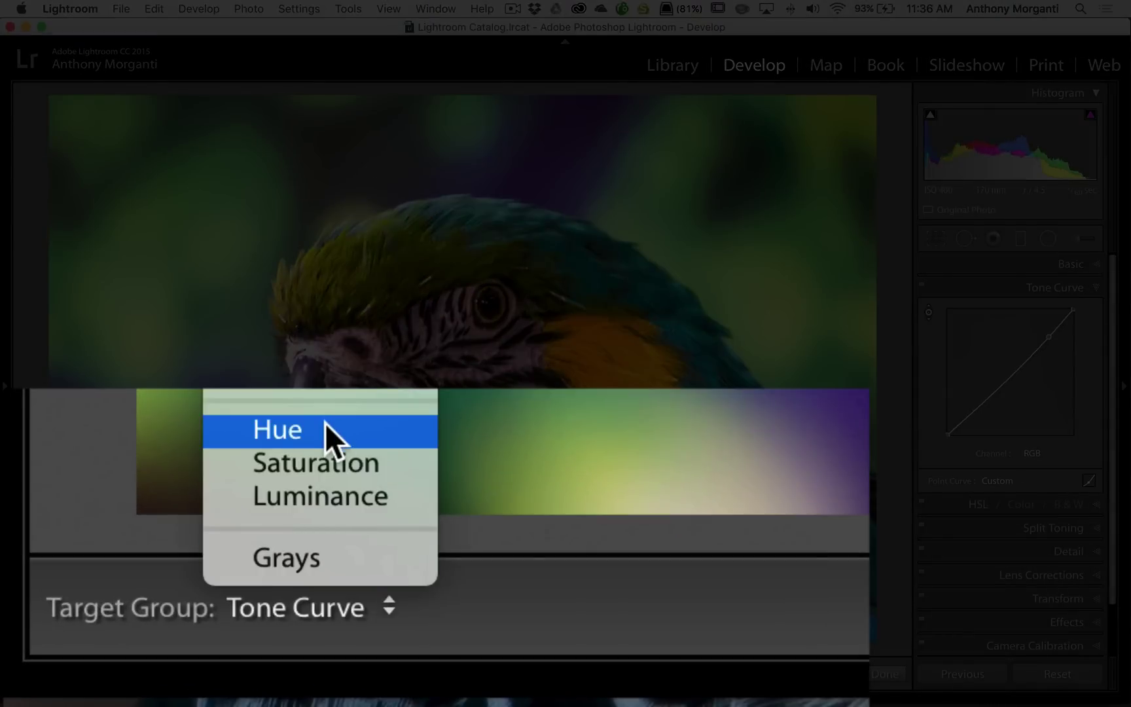
{"action": "left_click", "coordinate": [324, 466]}
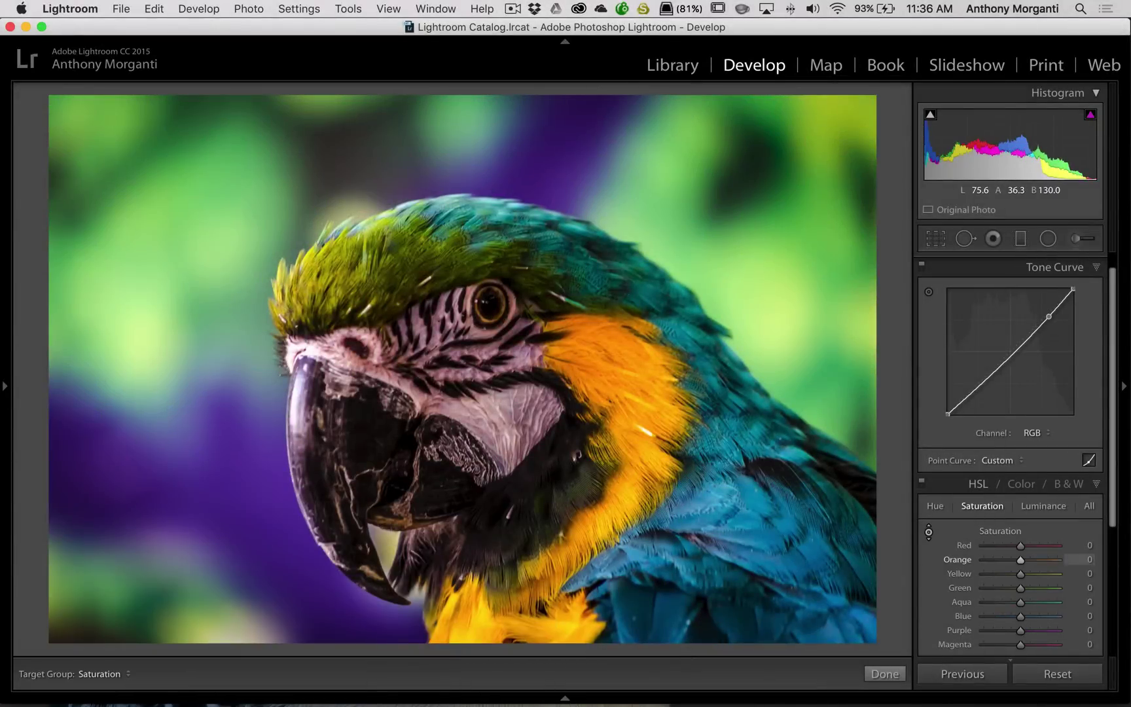
{"action": "left_click_drag", "start_coordinate": [621, 406], "coordinate": [622, 431]}
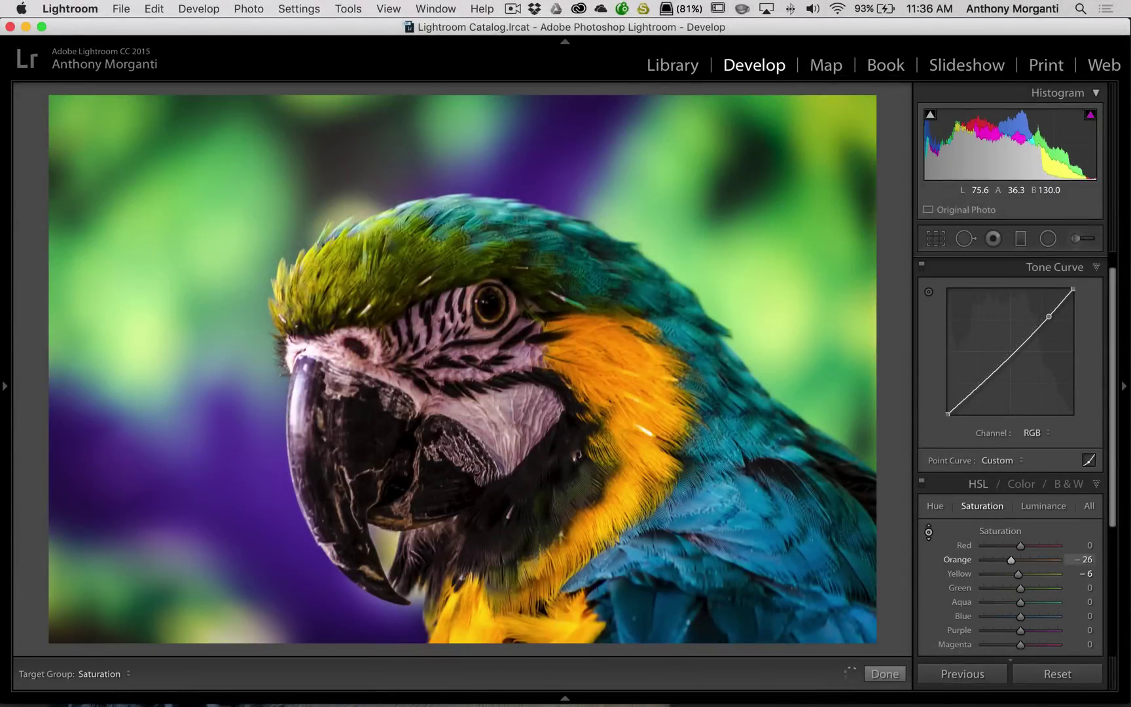
- With Target Group on Luminance, darken the orange feathers to Orange −34 and Yellow −2
{"action": "left_click", "coordinate": [105, 673]}
{"action": "left_click", "coordinate": [315, 651]}
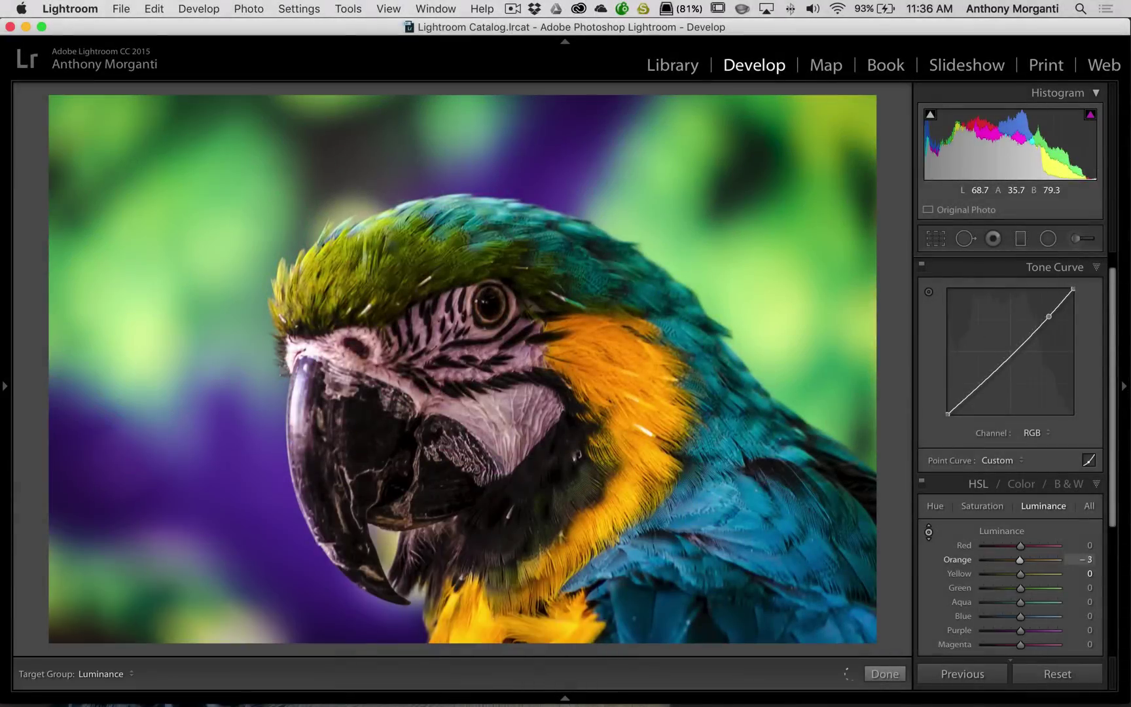
{"action": "left_click_drag", "start_coordinate": [628, 393], "coordinate": [628, 424]}
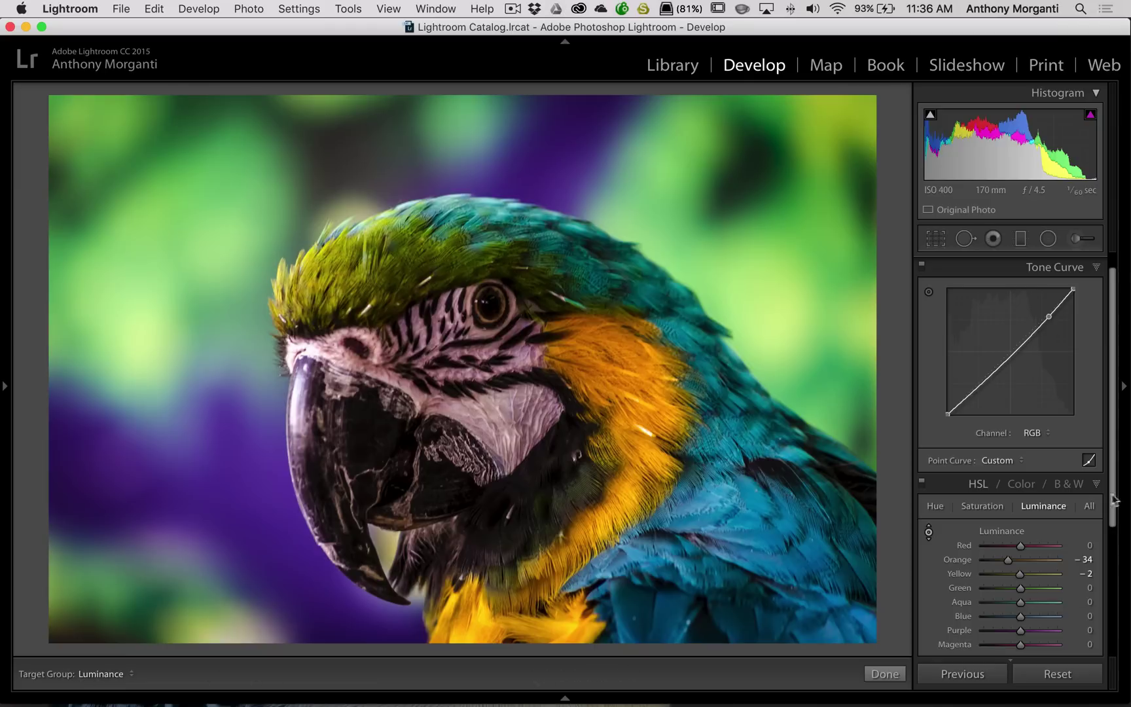
{"action": "scroll", "coordinate": [1078, 492], "scroll_direction": "down", "scroll_amount": 1}
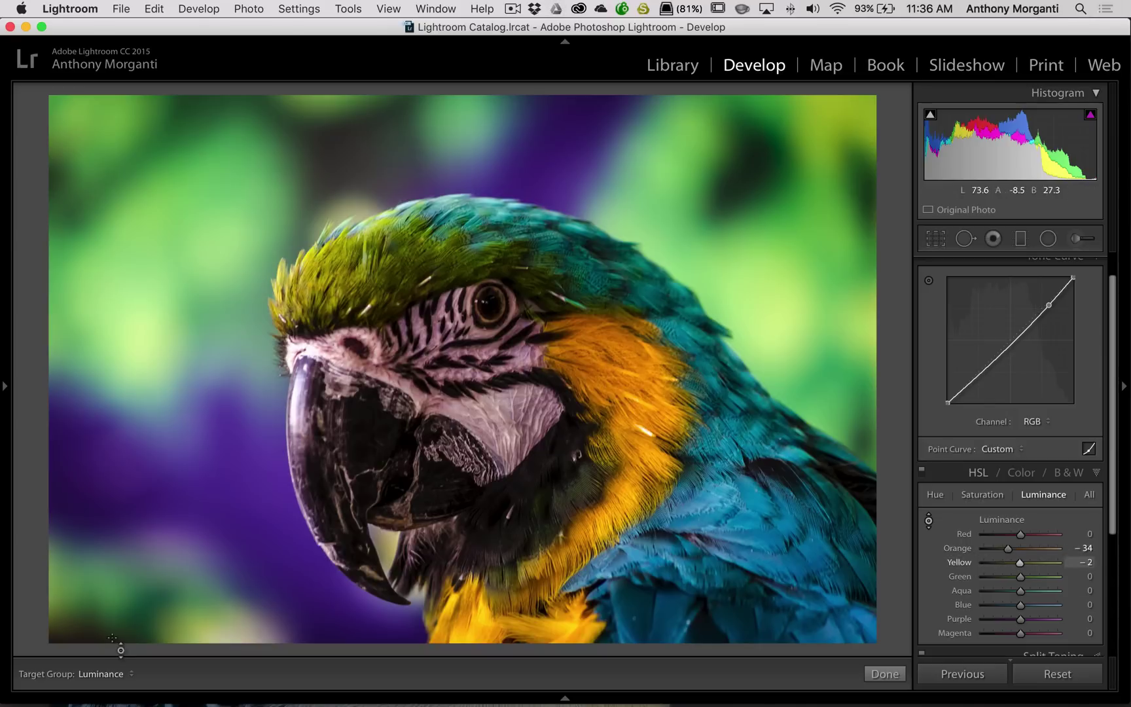
- Switch Target Group to Grays and tune cheek and crown: Red +13, Orange +1, Yellow +11, Aqua −20
{"action": "left_click", "coordinate": [133, 676]}
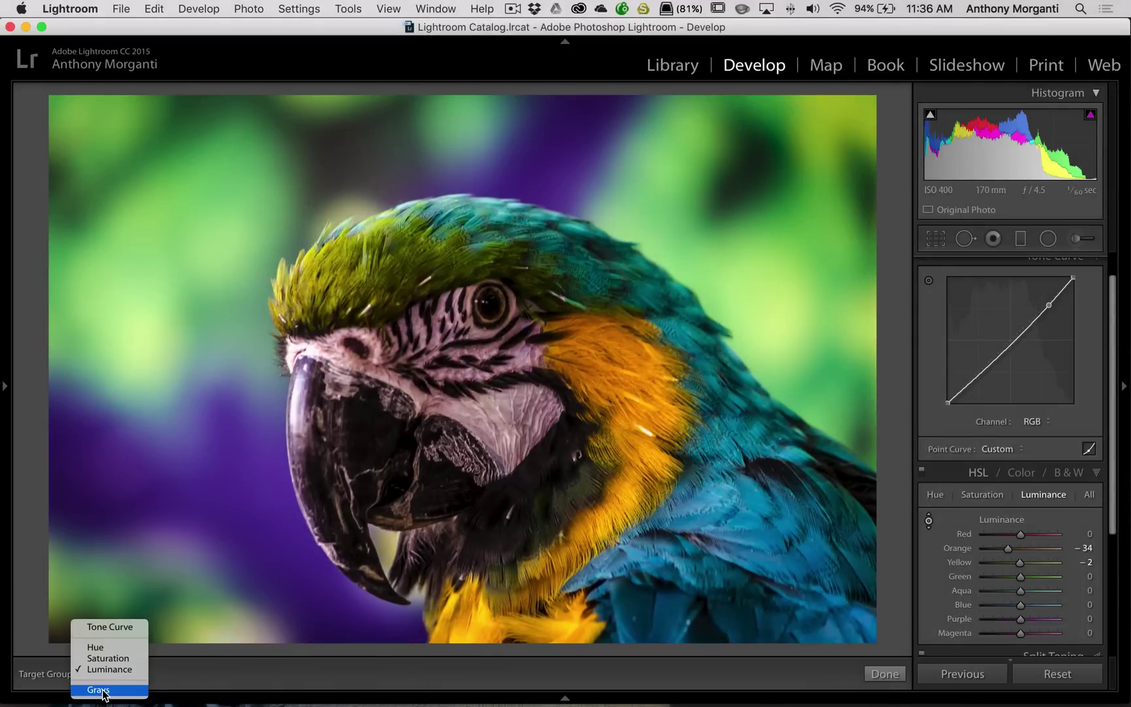
{"action": "left_click", "coordinate": [103, 690]}
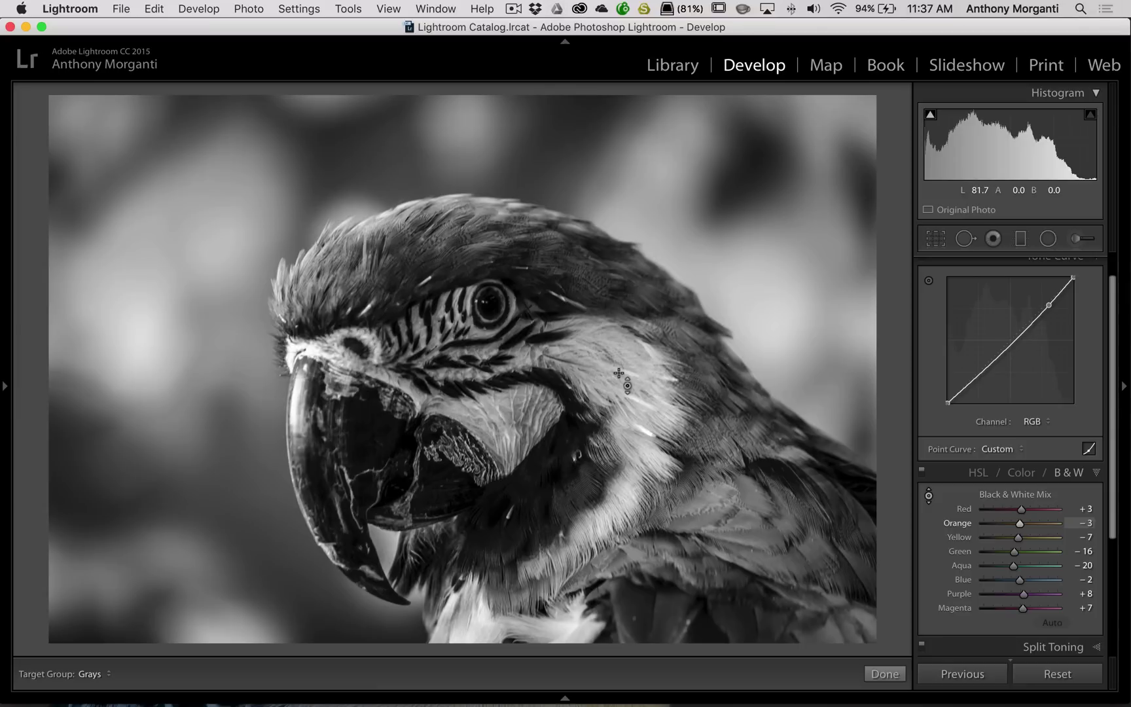
{"action": "left_click_drag", "start_coordinate": [619, 373], "coordinate": [620, 374]}
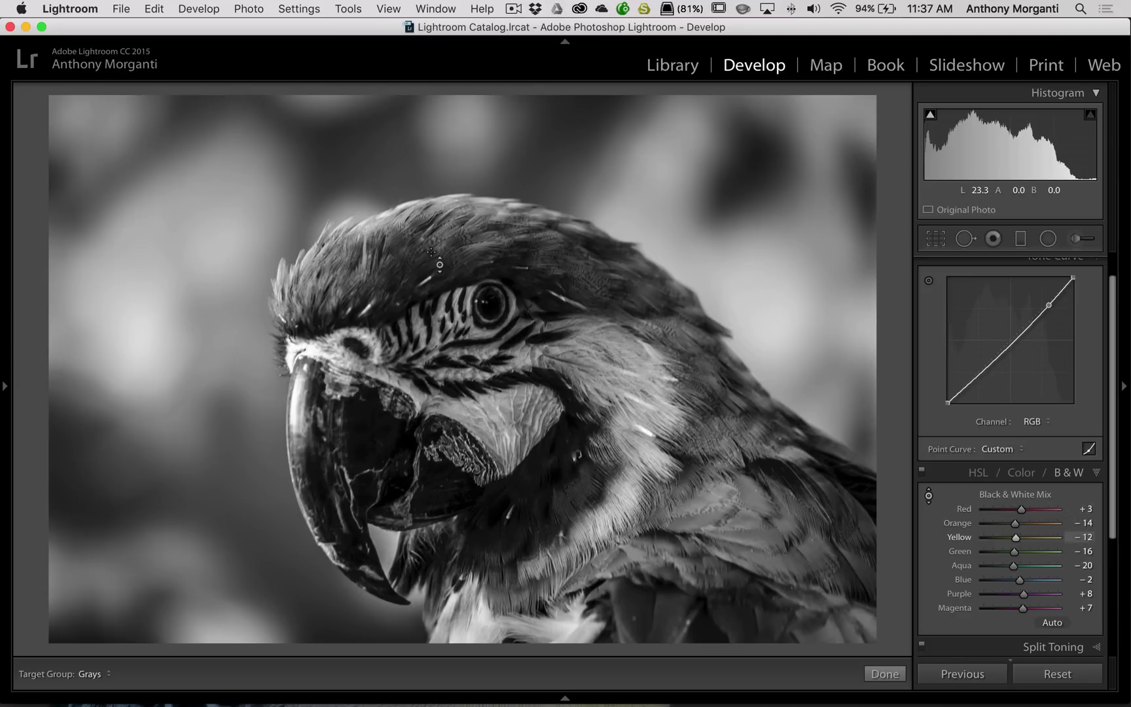
{"action": "left_click_drag", "start_coordinate": [327, 275], "coordinate": [327, 248]}
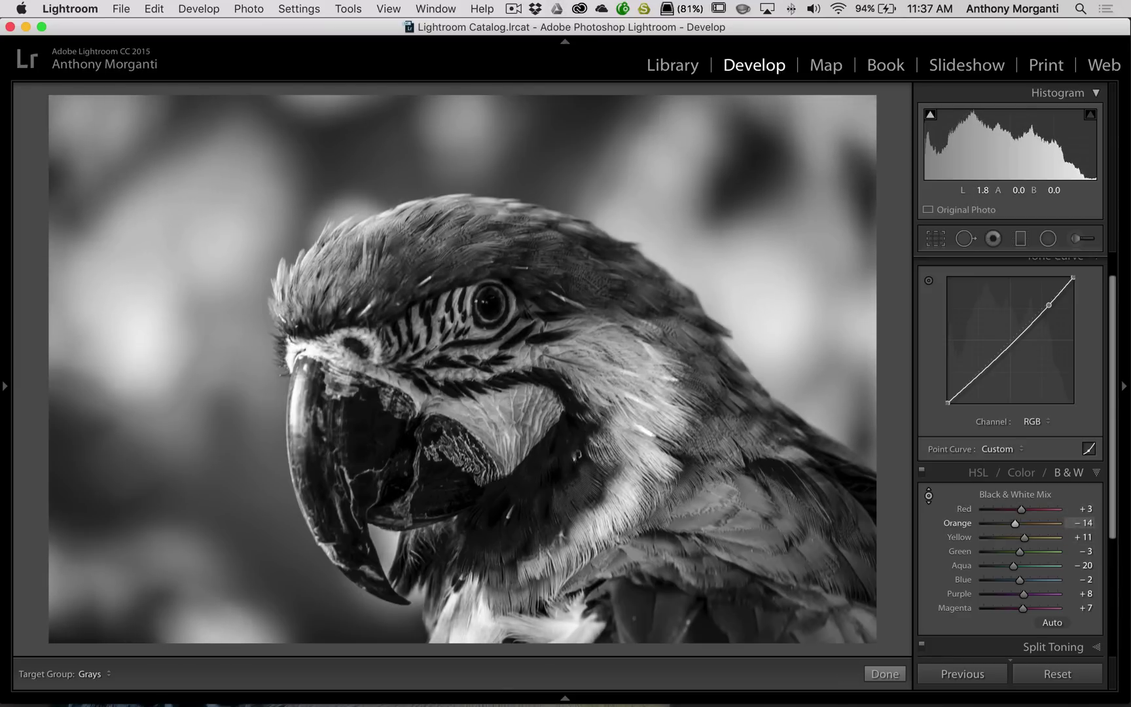
{"action": "left_click_drag", "start_coordinate": [341, 393], "coordinate": [340, 382]}
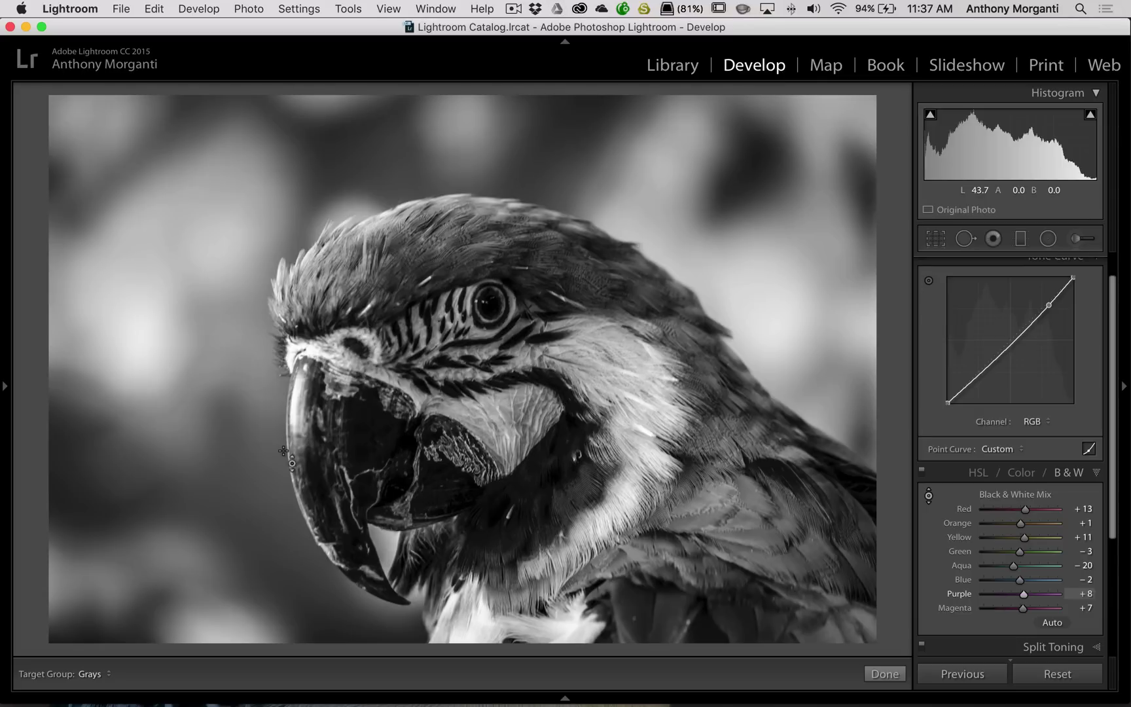
- Switch Target Group back to Saturation to restore colour and reactivate the targeted adjustment tool
{"action": "left_click", "coordinate": [85, 672]}
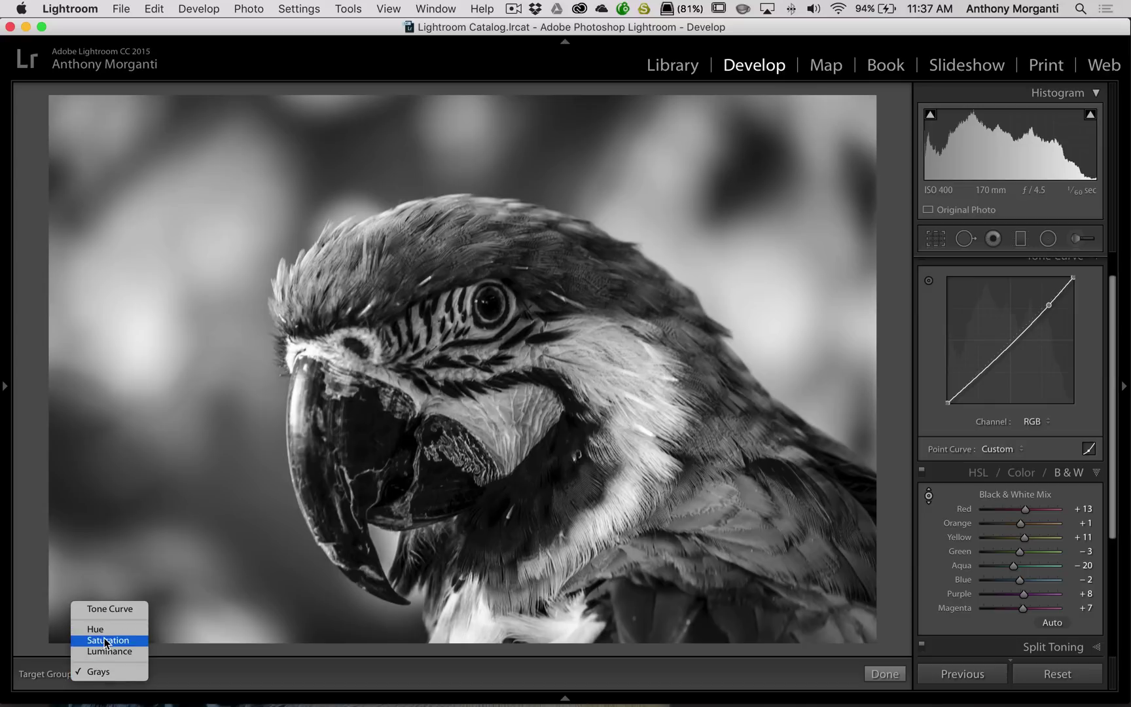
{"action": "left_click", "coordinate": [105, 642]}
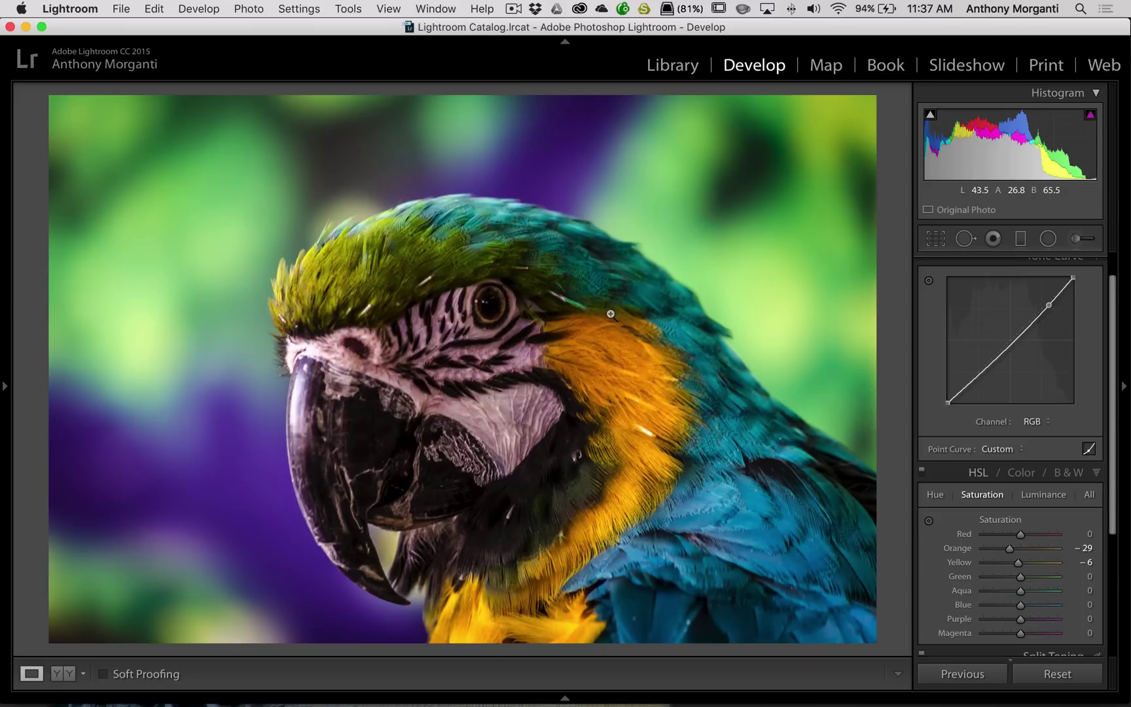
{"action": "left_click", "coordinate": [928, 520]}
- With Target Group on Hue, shift the orange feathers toward red: Orange −27, Yellow +23
{"action": "left_click", "coordinate": [139, 670]}
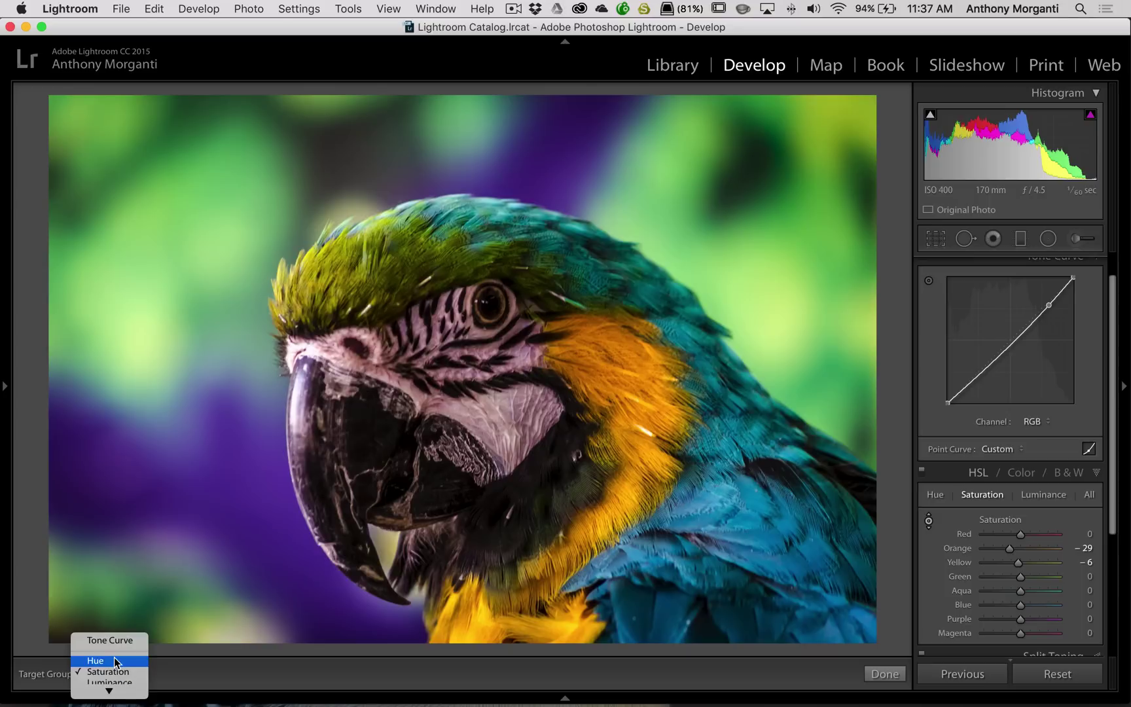
{"action": "left_click", "coordinate": [98, 657]}
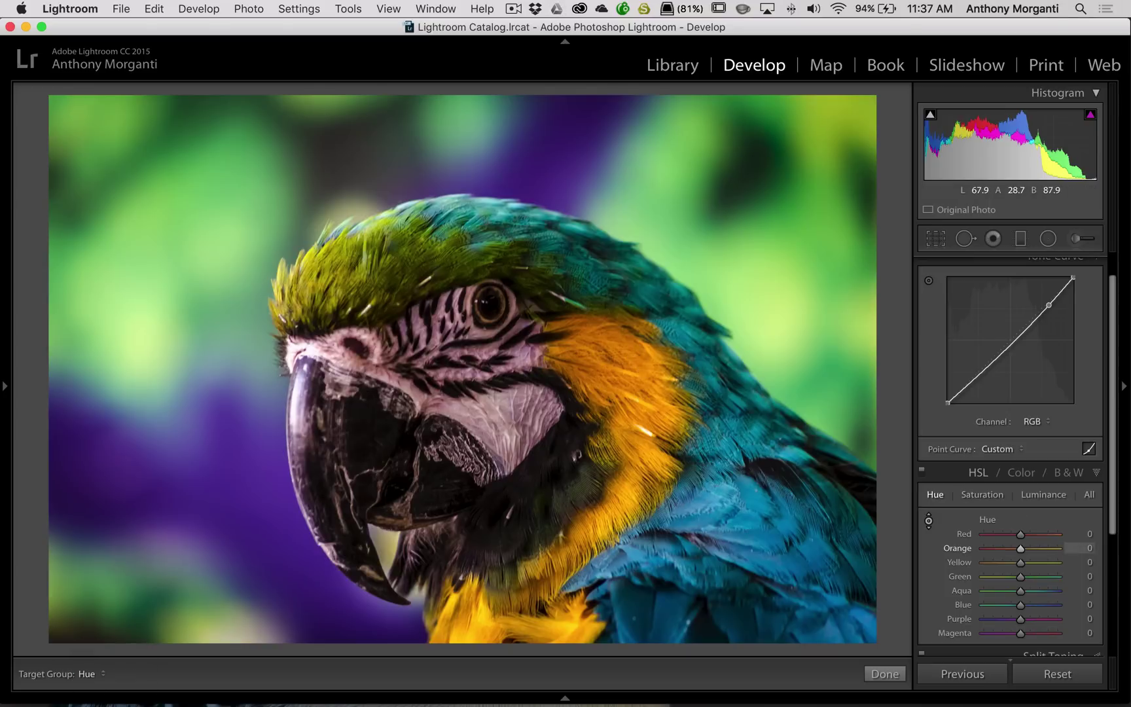
{"action": "mouse_move", "coordinate": [638, 365]}
{"action": "left_mouse_down"}
{"action": "mouse_move", "coordinate": [644, 401]}
{"action": "mouse_move", "coordinate": [648, 331]}
{"action": "mouse_move", "coordinate": [647, 379]}
{"action": "mouse_move", "coordinate": [648, 340]}
{"action": "mouse_move", "coordinate": [638, 366]}
{"action": "left_mouse_up"}
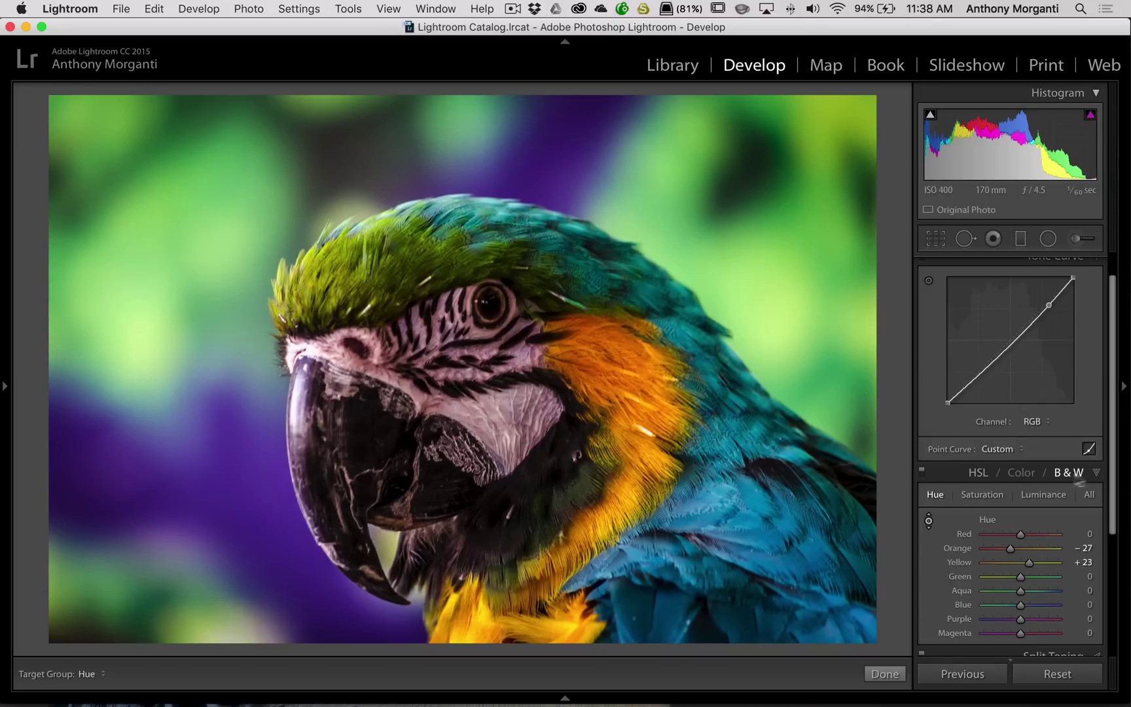
{"action": "left_click", "coordinate": [91, 674]}
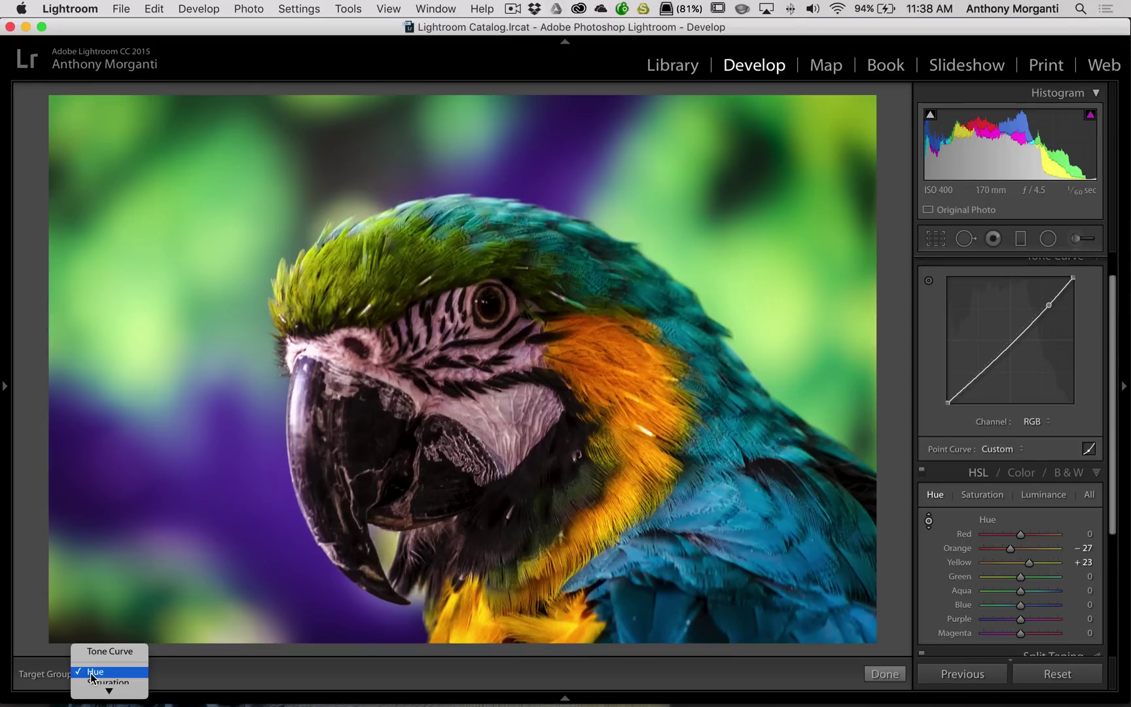
{"action": "left_click", "coordinate": [182, 667]}
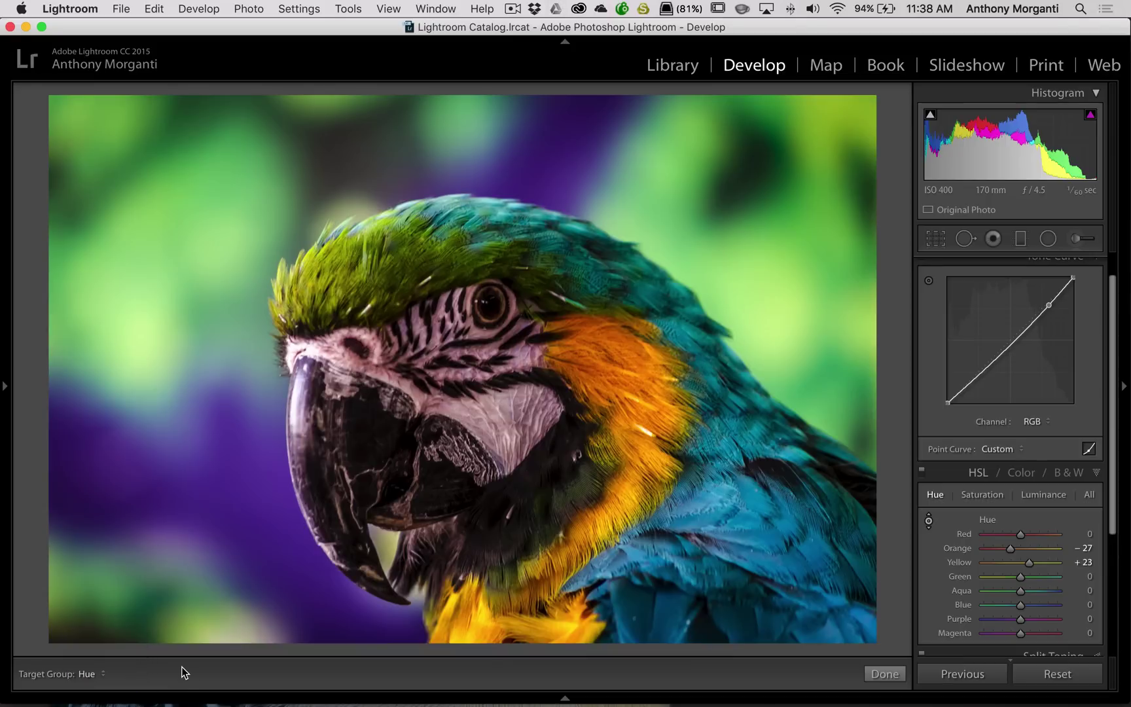